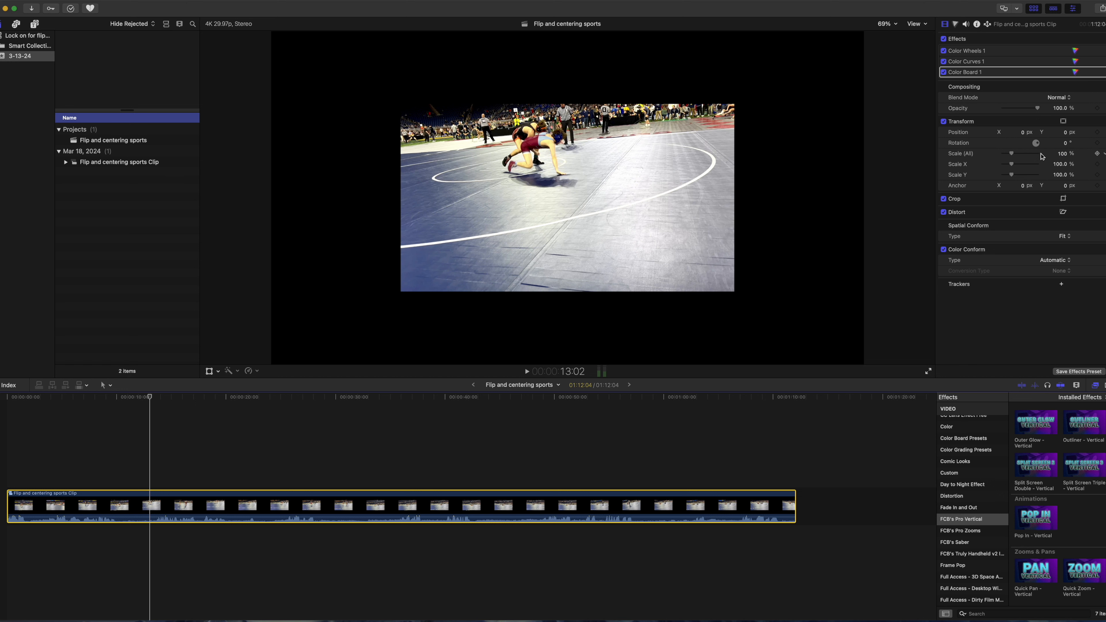
# Step: Set the clip's overall scale to -200% and place a duplicate of the clip at the end of the timeline
pyautogui.click(1063, 154)
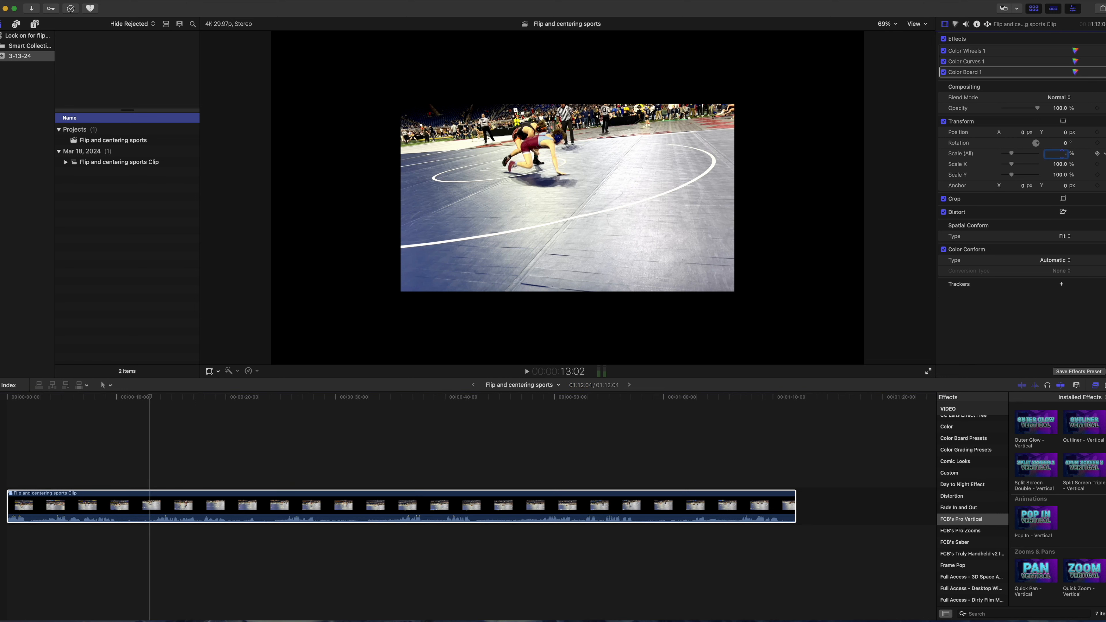
pyautogui.press('Return')
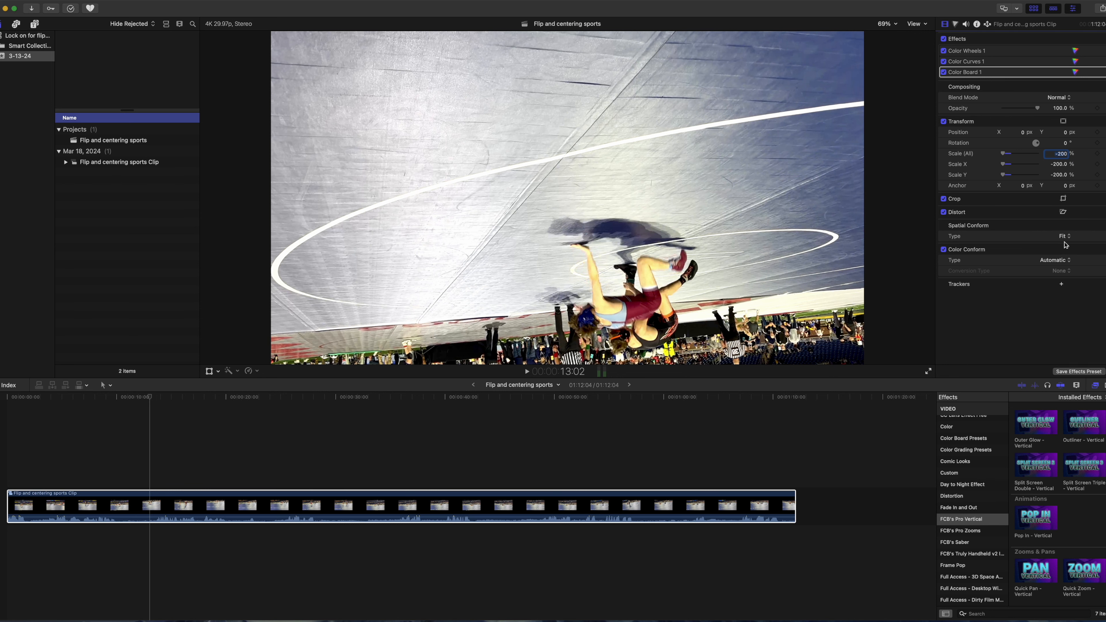
pyautogui.click(432, 514)
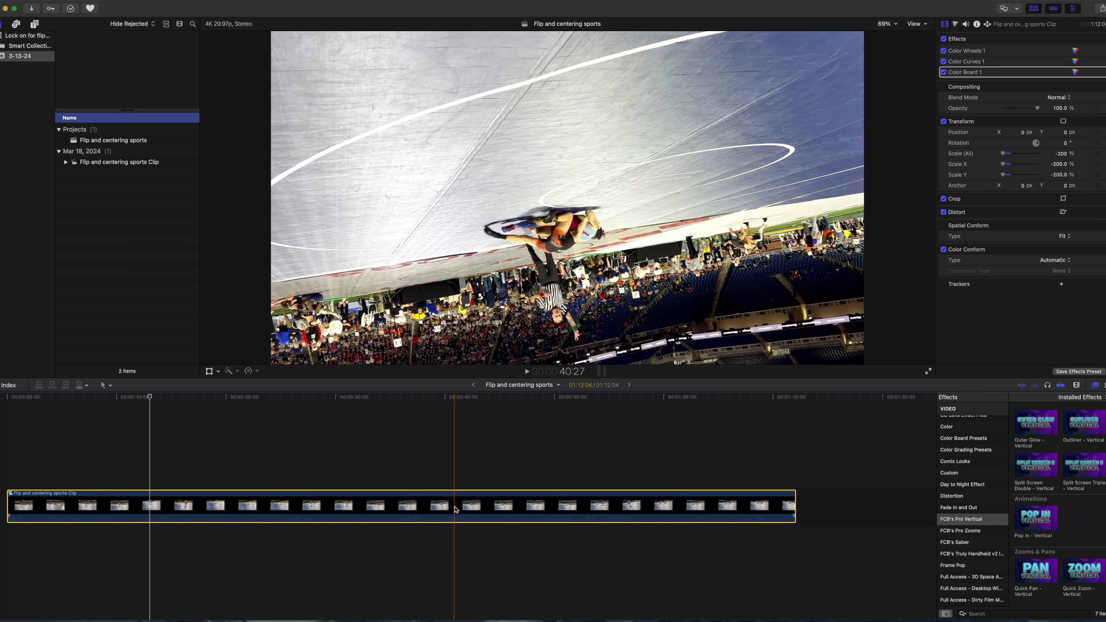
pyautogui.keyDown('alt'); pyautogui.click(454, 509); pyautogui.keyUp('alt')
pyautogui.moveTo(454, 510); pyautogui.dragTo(834, 508)
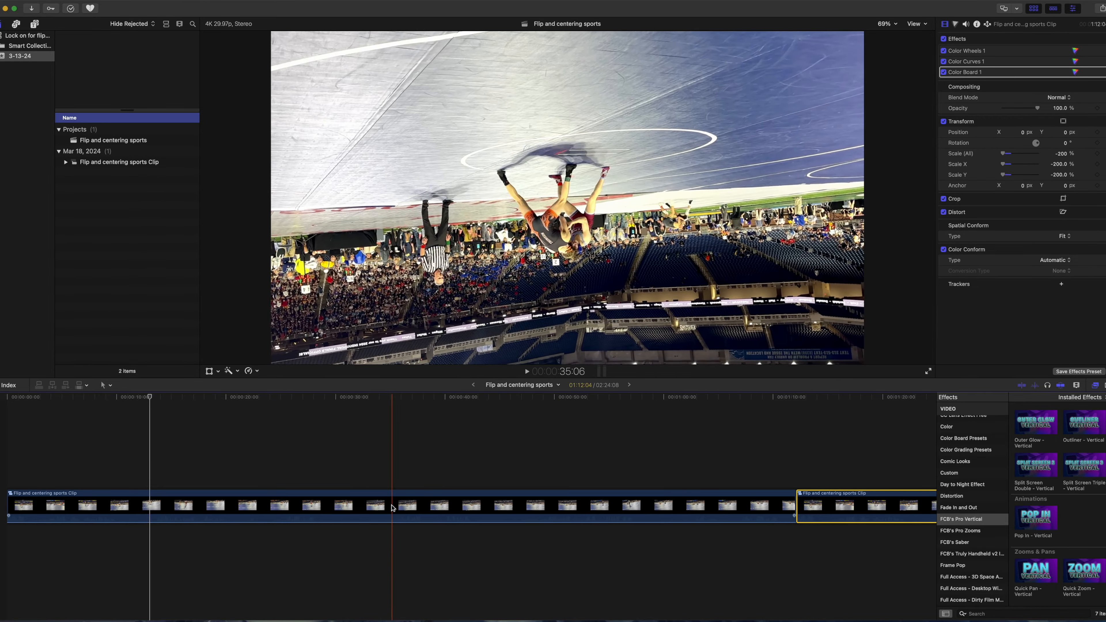
# Step: Add an object tracker to the first clip at 17:09 and rename it with the wrestler's first name
pyautogui.click(354, 508)
pyautogui.click(356, 481)
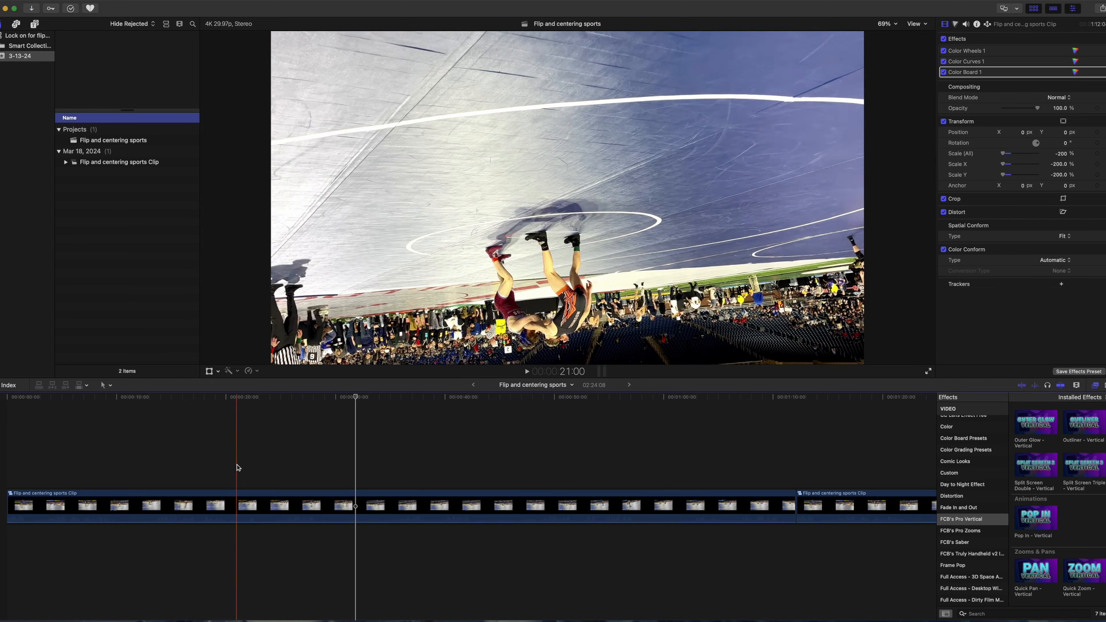
pyautogui.click(196, 468)
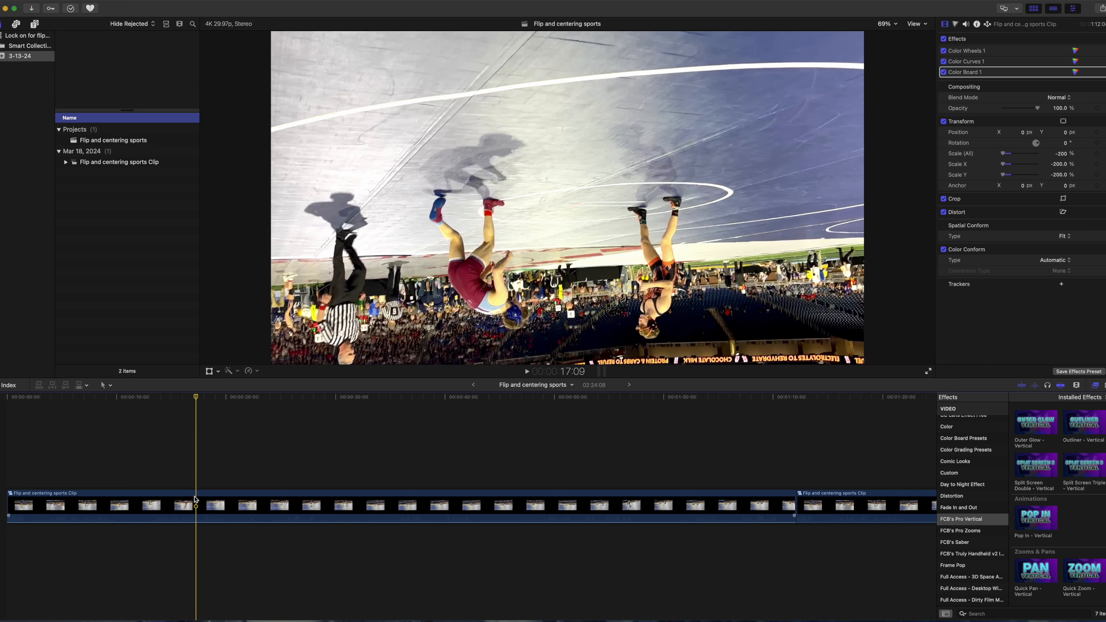
pyautogui.click(196, 498)
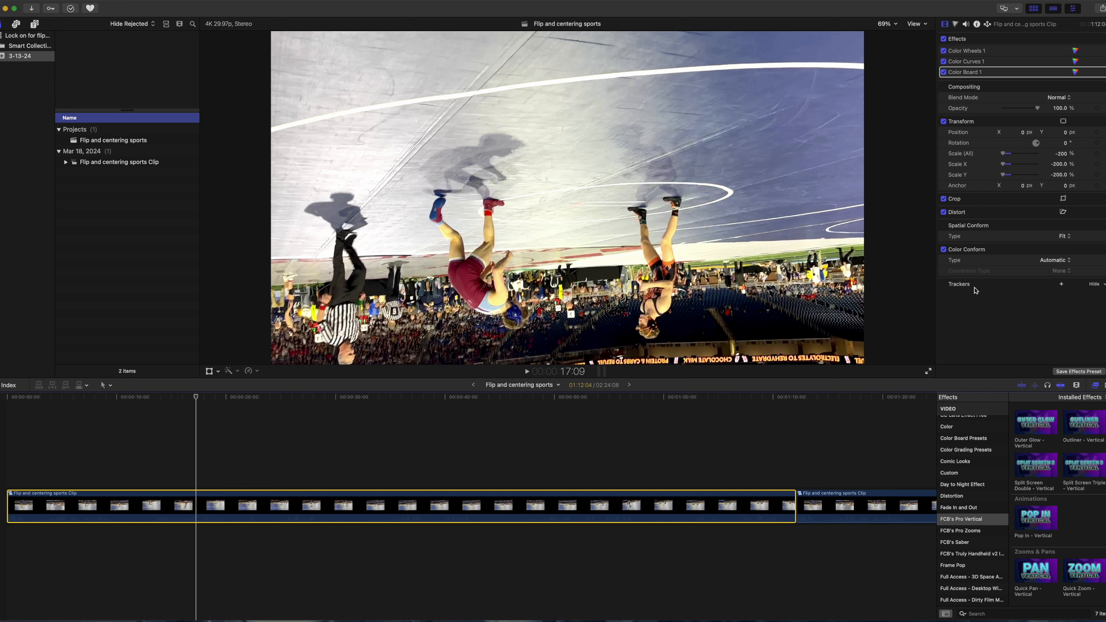
pyautogui.click(1063, 285)
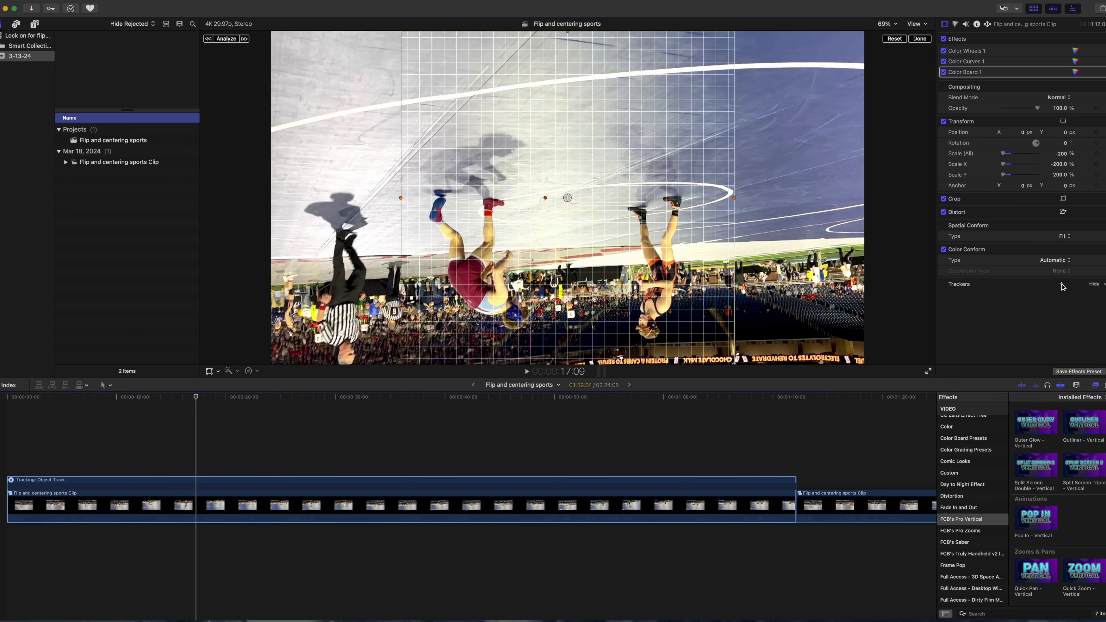
pyautogui.doubleClick(975, 296)
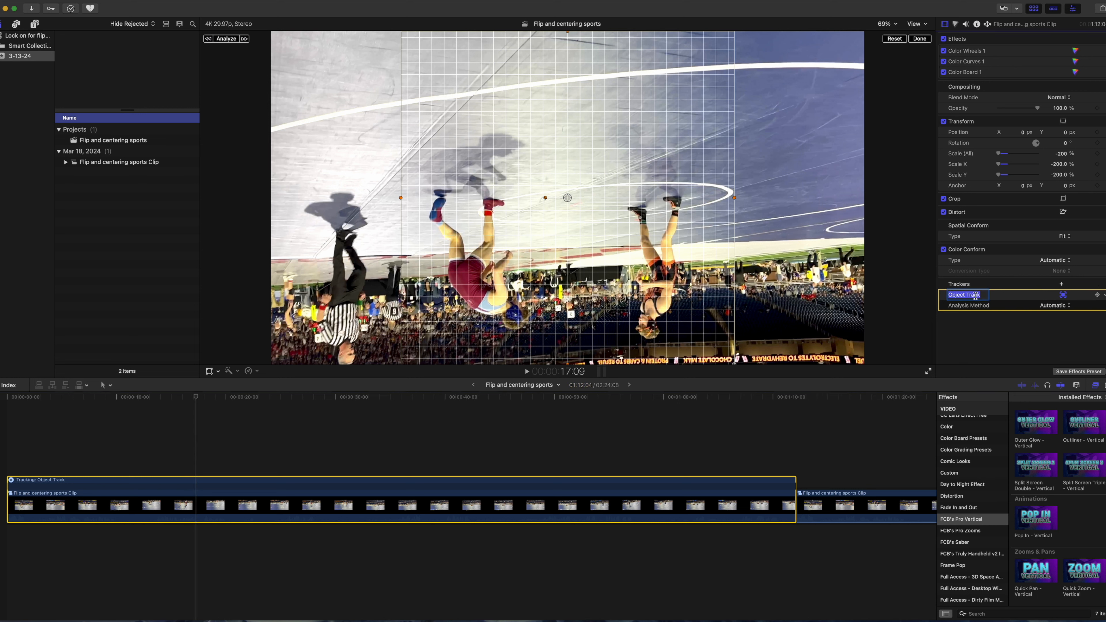
pyautogui.write('Kaleb')
pyautogui.press('Return')
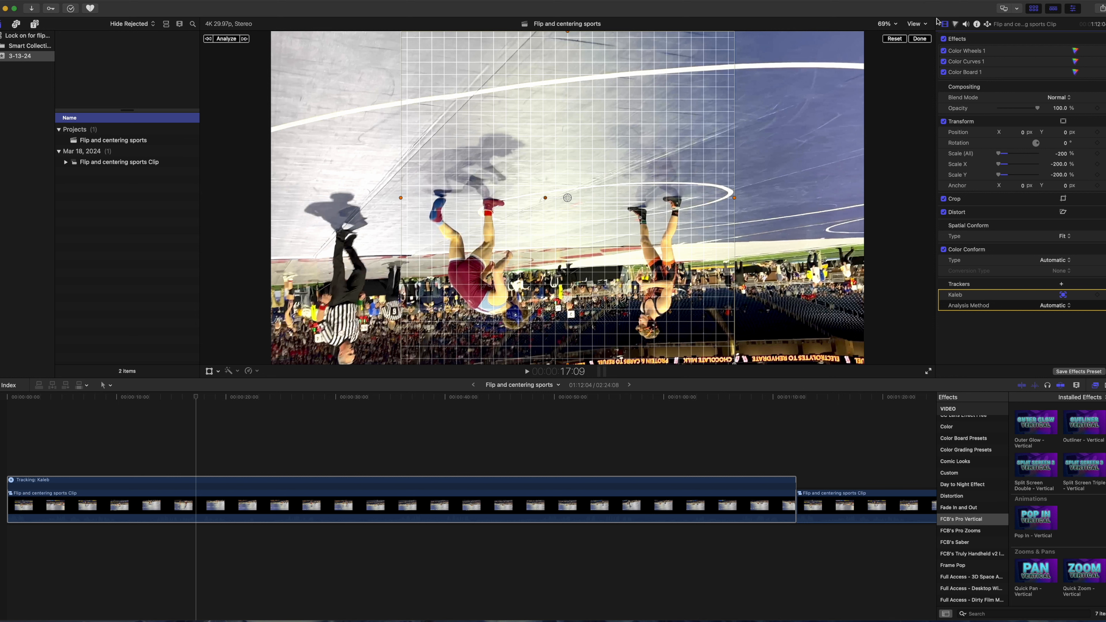
# Step: Reduce the height and width of the tracking region so its edges lie well inside the frame
pyautogui.click(911, 24)
pyautogui.click(886, 24)
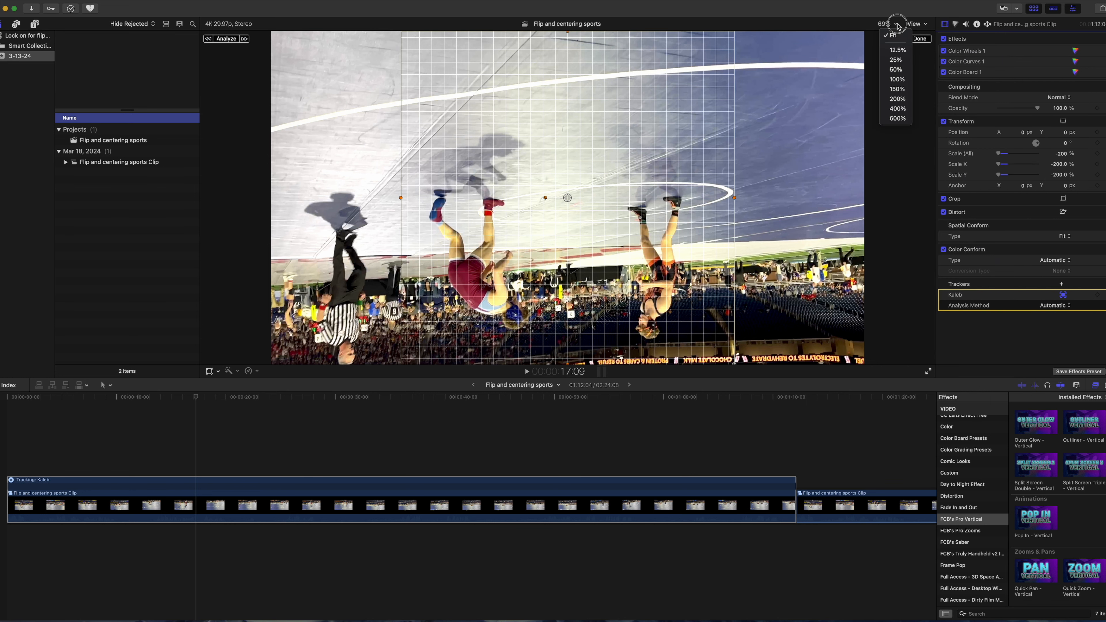
pyautogui.click(896, 69)
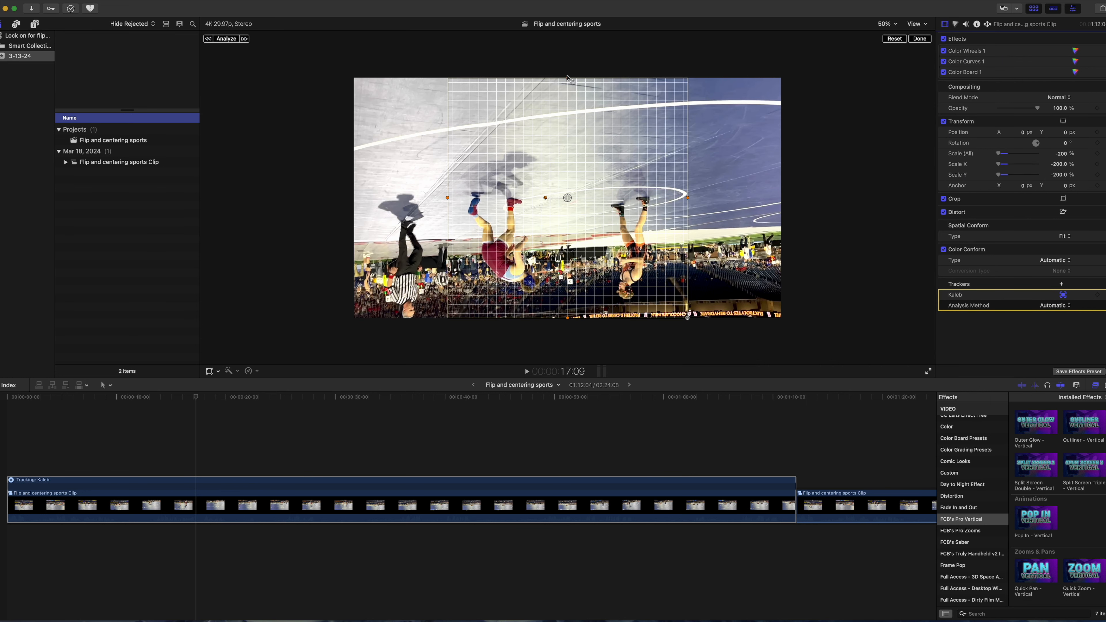
pyautogui.moveTo(568, 79); pyautogui.dragTo(567, 100)
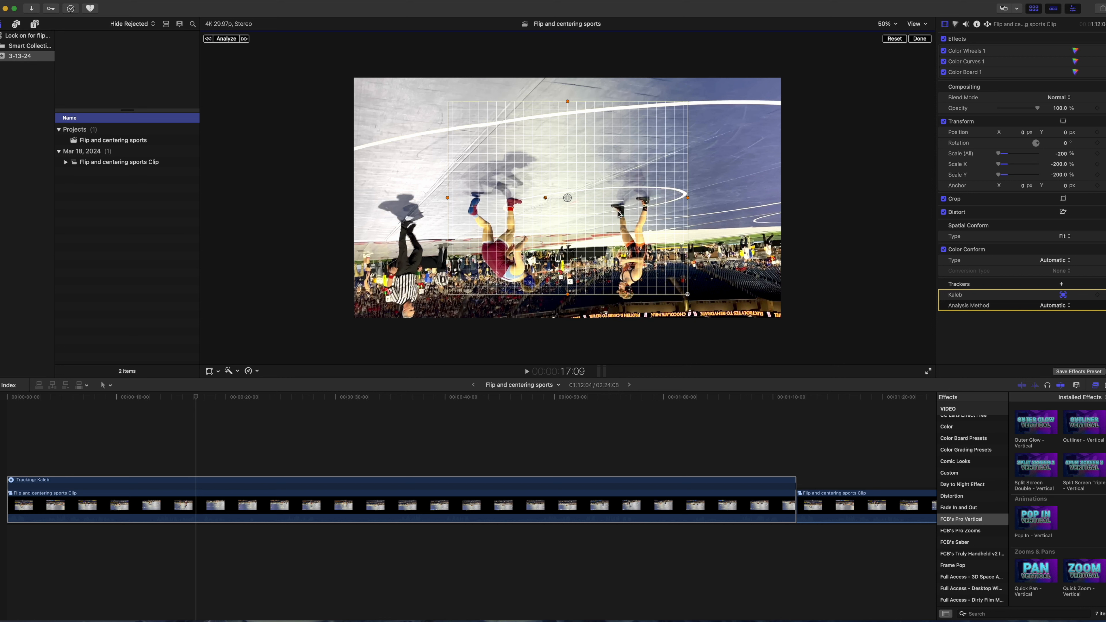
pyautogui.moveTo(688, 198); pyautogui.dragTo(640, 198)
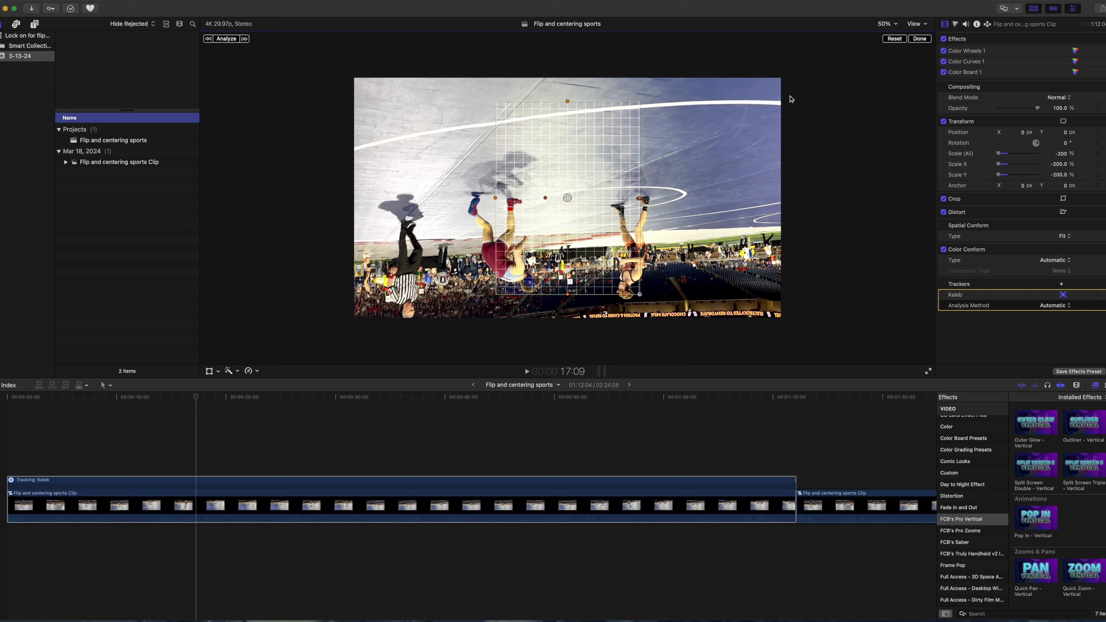
pyautogui.click(897, 25)
pyautogui.click(898, 35)
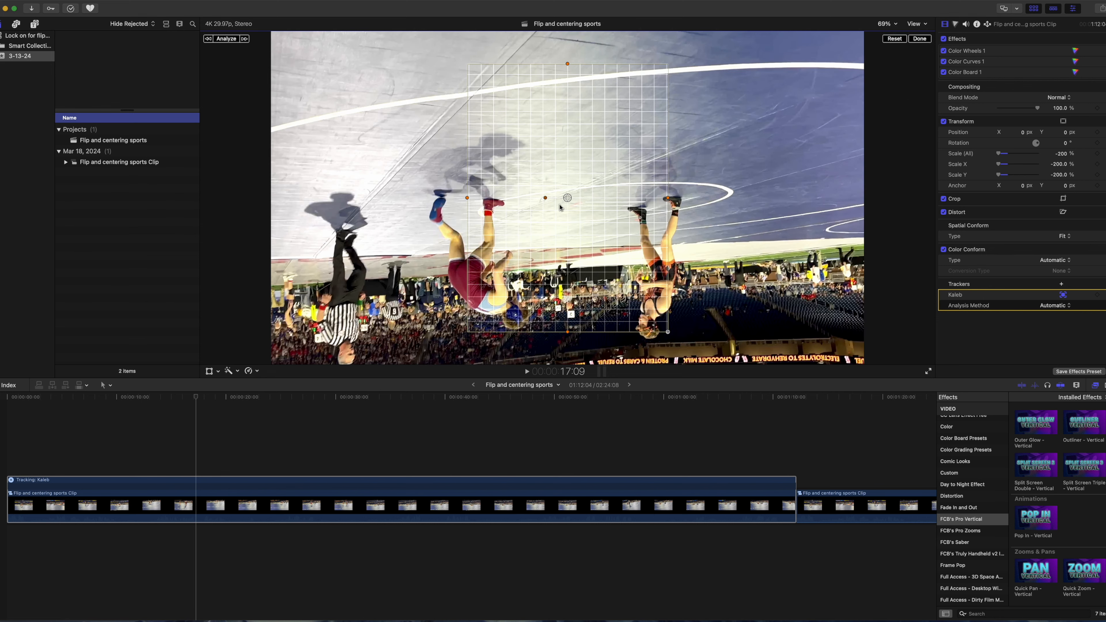
# Step: Fit the tracking region tightly around the wrestler in maroon, tilted along his body, and analyze the object track
pyautogui.moveTo(567, 197); pyautogui.dragTo(464, 232)
pyautogui.moveTo(466, 101); pyautogui.dragTo(465, 149)
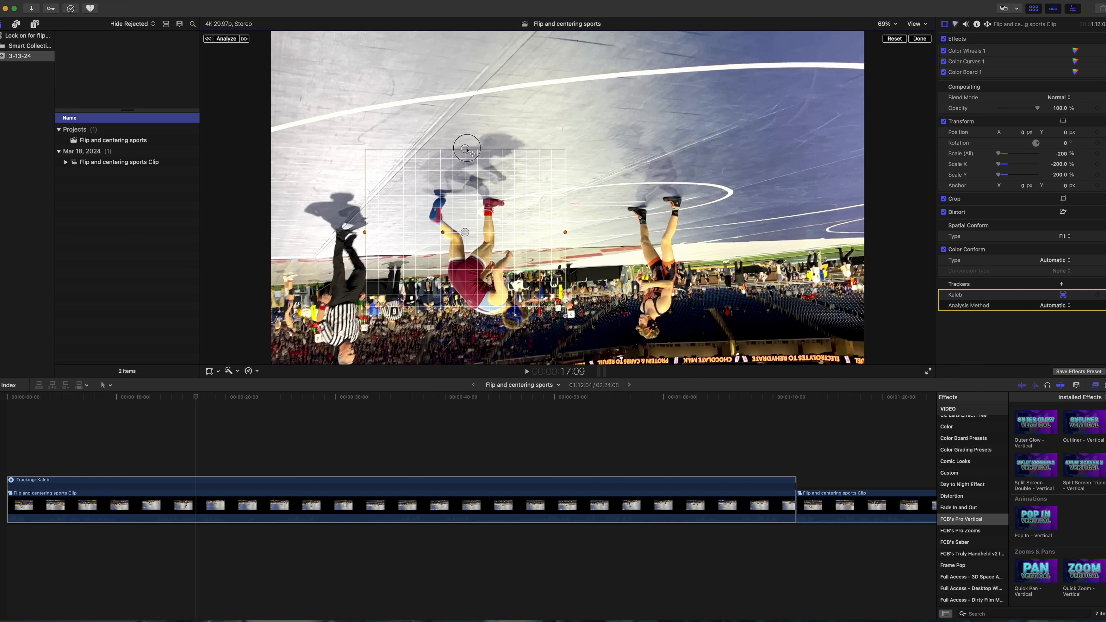
pyautogui.moveTo(366, 233); pyautogui.dragTo(480, 257)
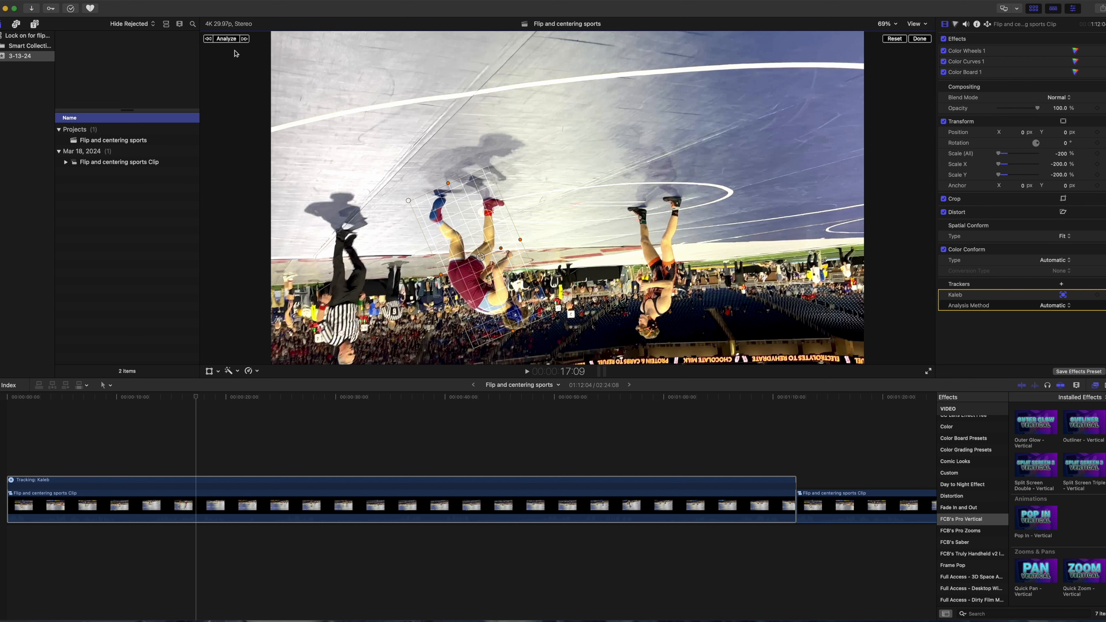
pyautogui.click(226, 39)
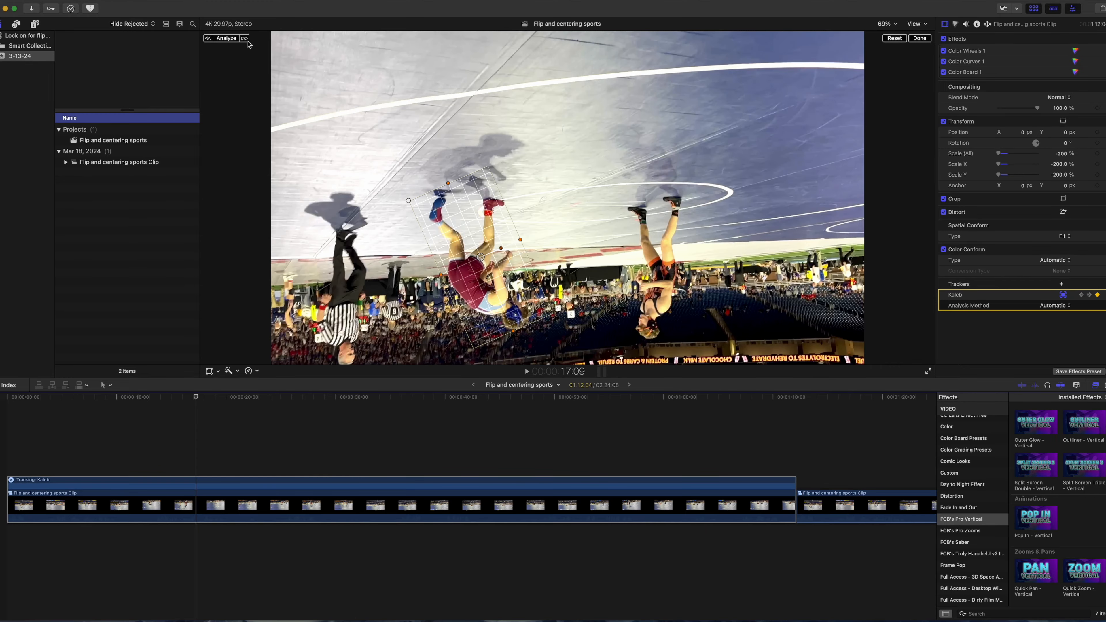
pyautogui.click(920, 40)
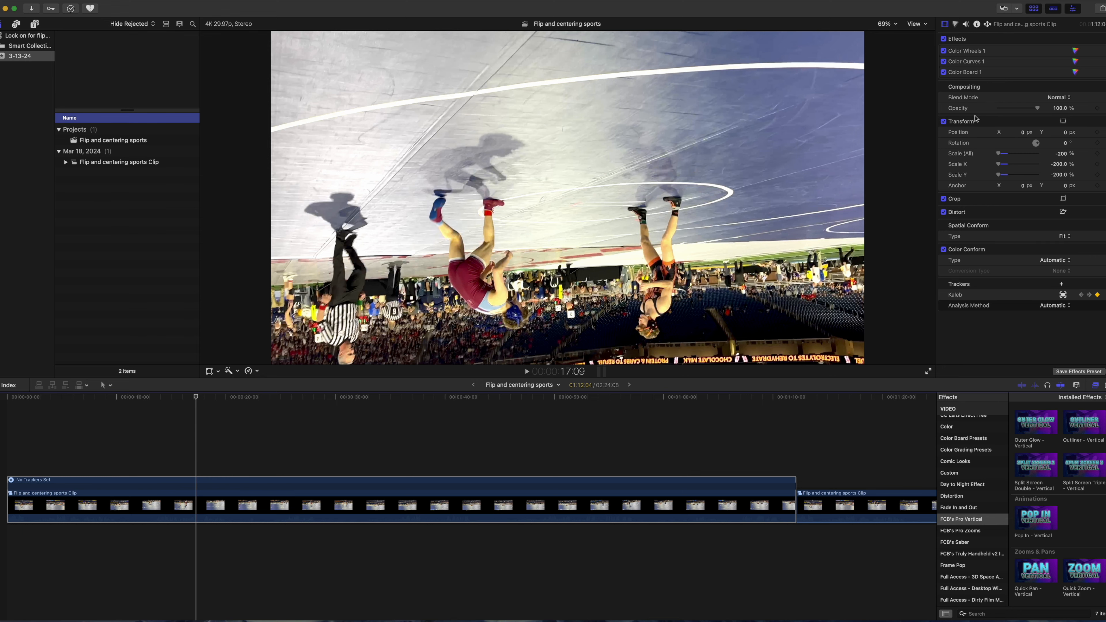
# Step: Stack the duplicate clip above the original, aligned at the start, and link its transform to the wrestler's tracker
pyautogui.moveTo(838, 494); pyautogui.dragTo(25, 448)
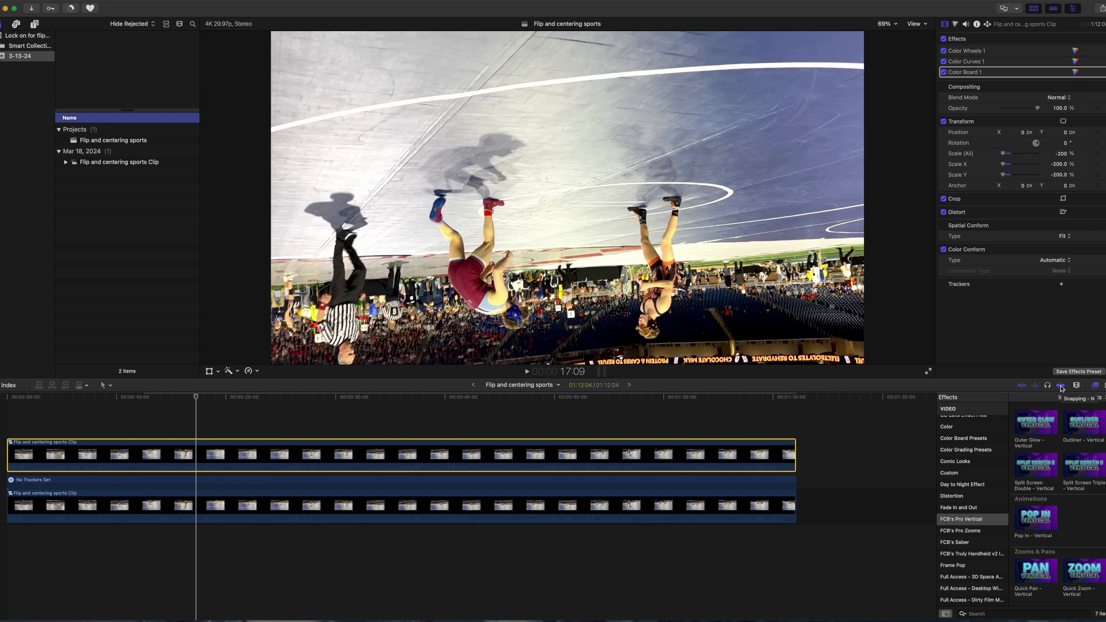
pyautogui.press('n')
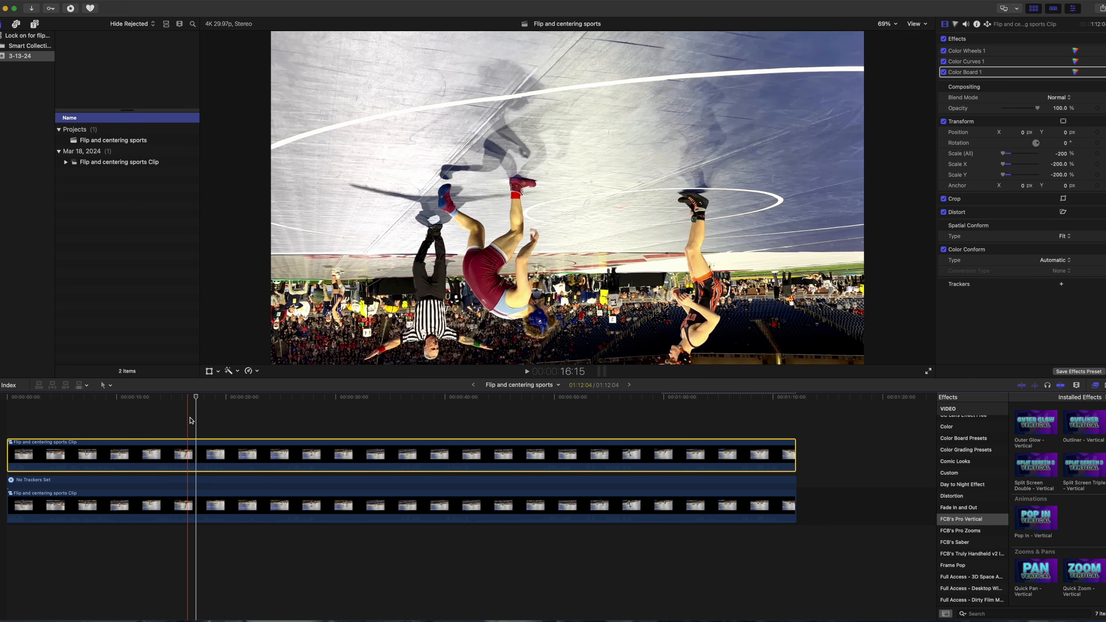
pyautogui.click(209, 371)
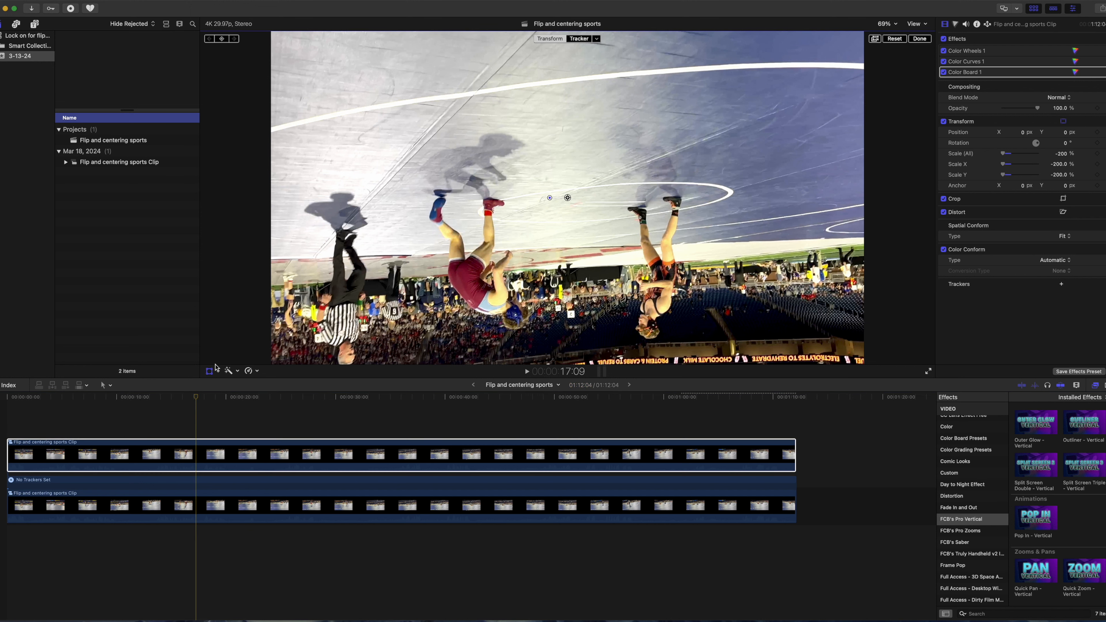
pyautogui.click(596, 40)
pyautogui.click(601, 72)
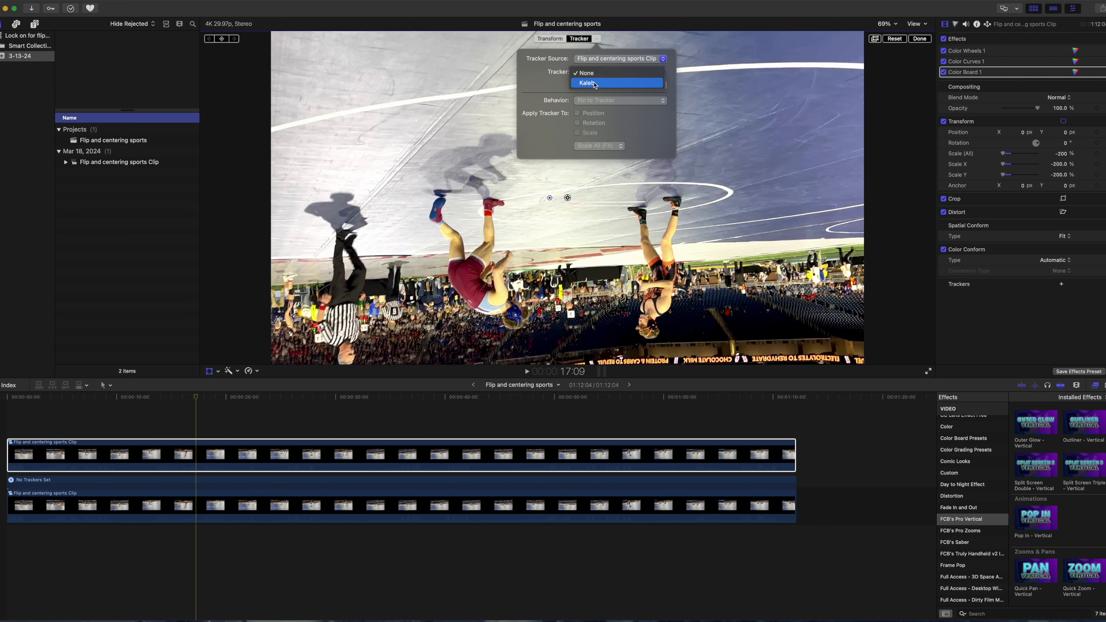
pyautogui.click(595, 82)
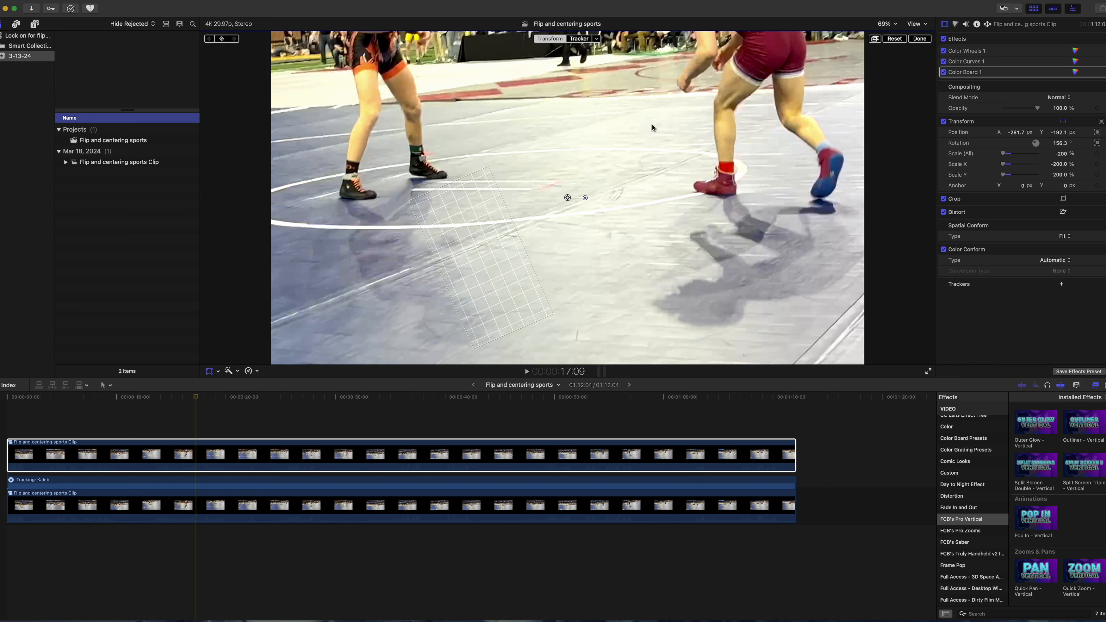
pyautogui.click(917, 40)
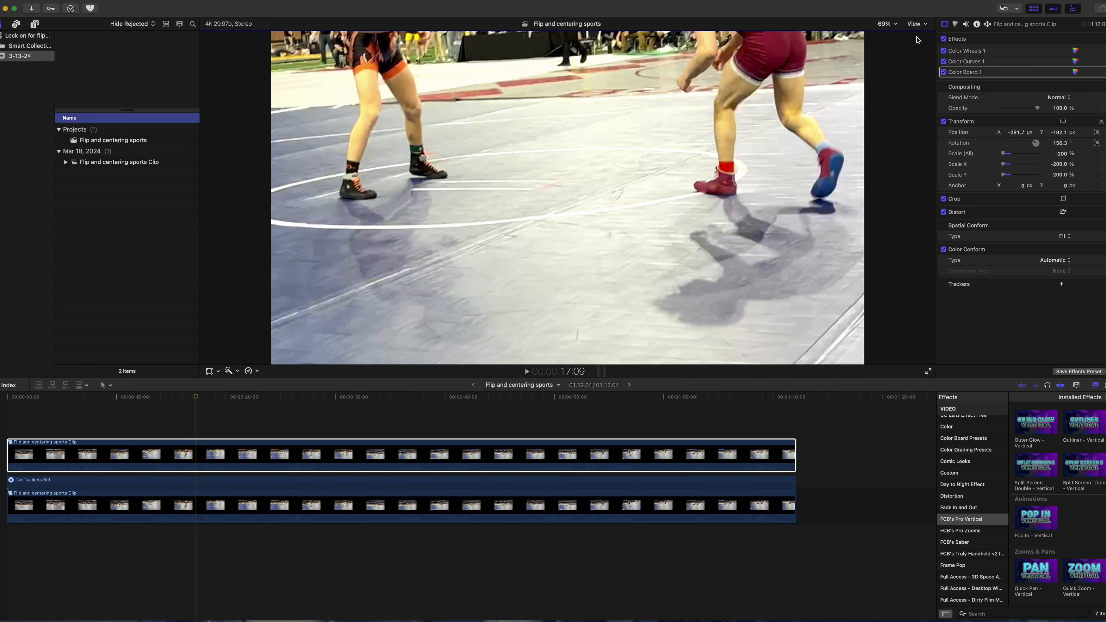
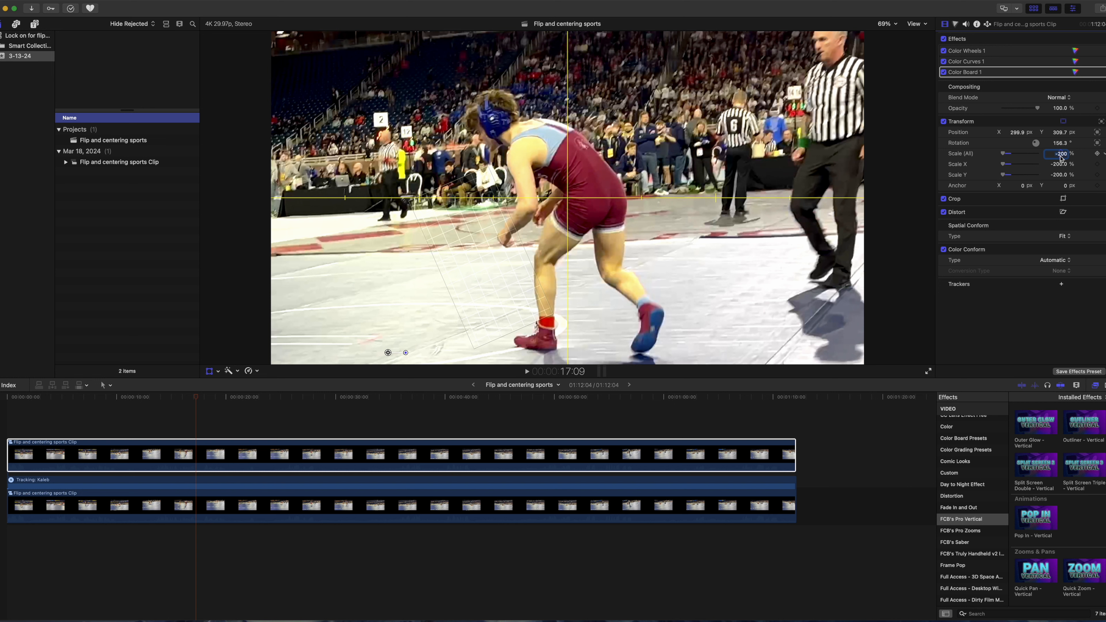
# Step: Set the upper clip's overall scale to -150%, -165% and finally -175%
pyautogui.write('-')
pyautogui.press('Return')
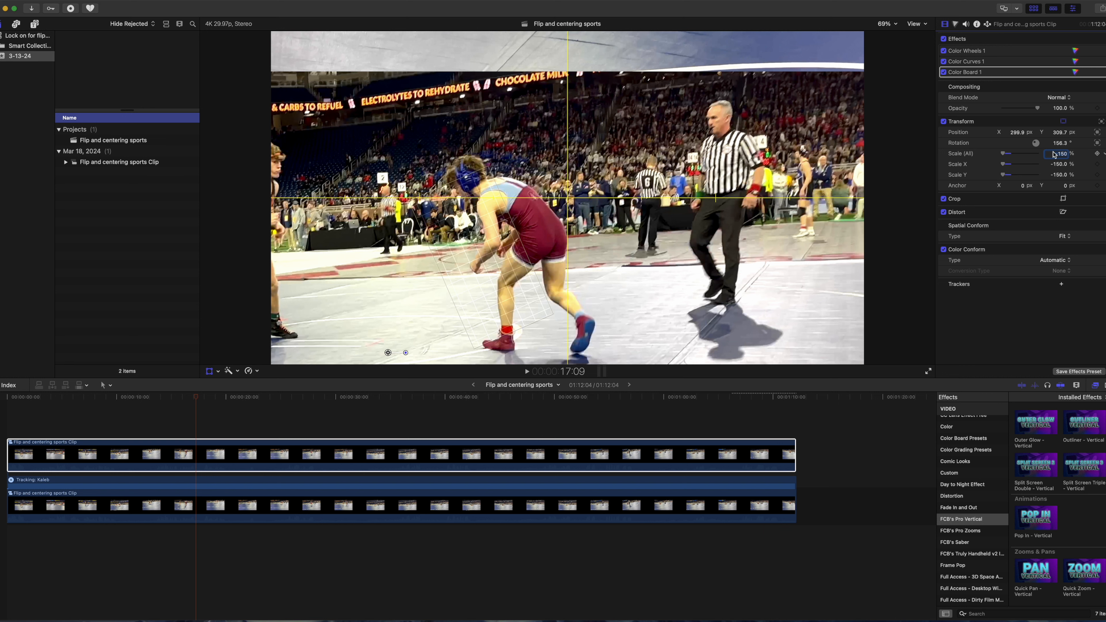
pyautogui.write('-165')
pyautogui.press('Return')
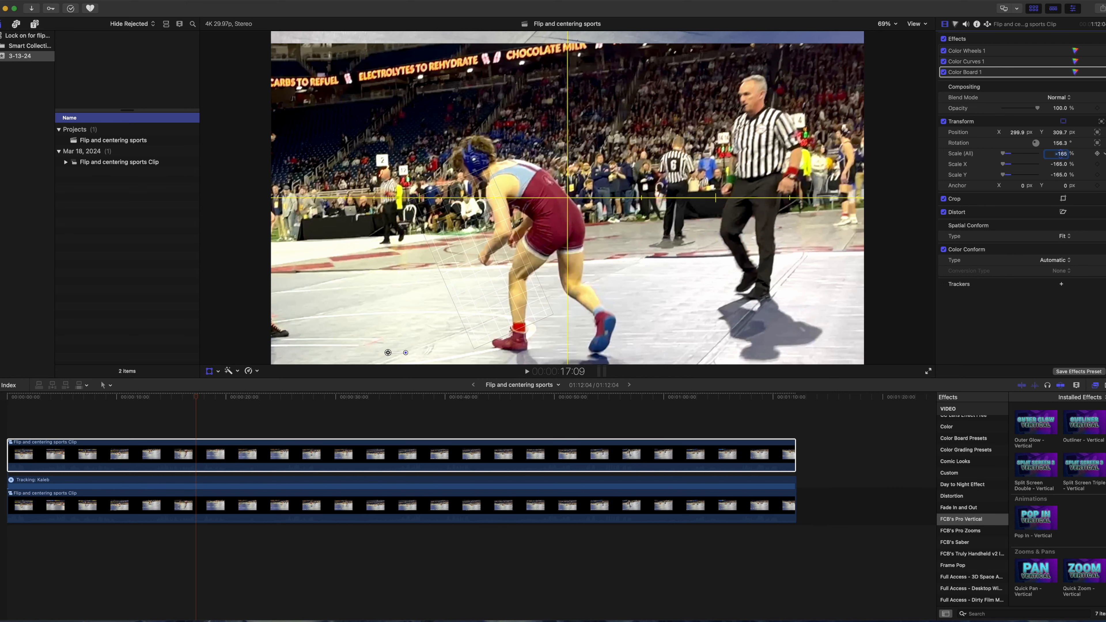
pyautogui.click(1061, 156)
pyautogui.write('-175')
pyautogui.press('Return')
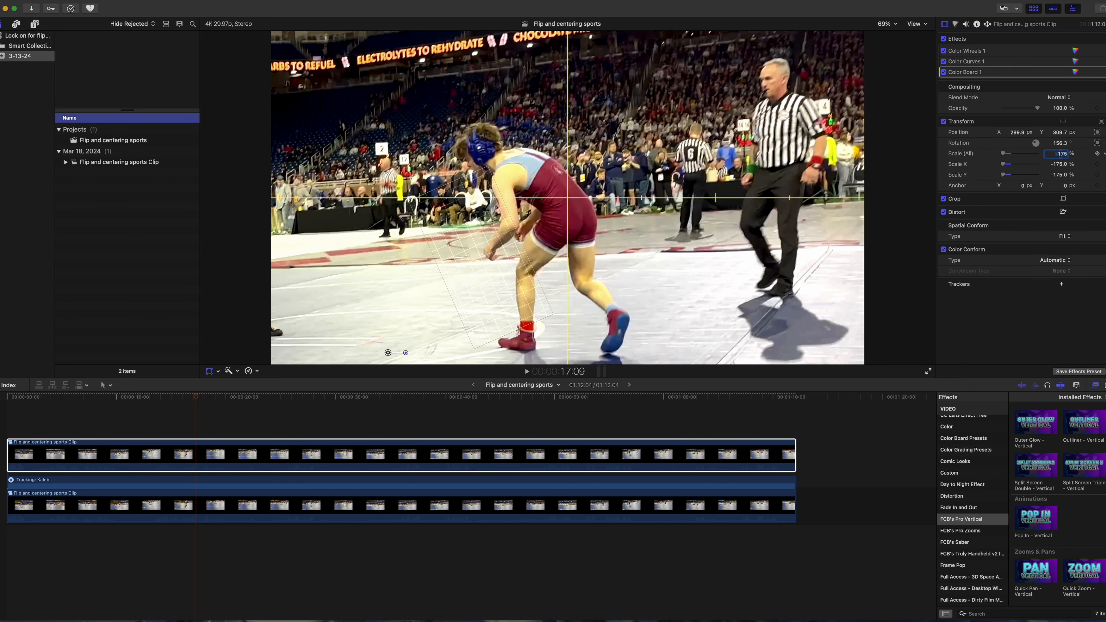
# Step: At 3:22, shift the upper clip upward to about X 274 px, Y -5 px so the wrestlers sit near the frame's center
pyautogui.click(46, 419)
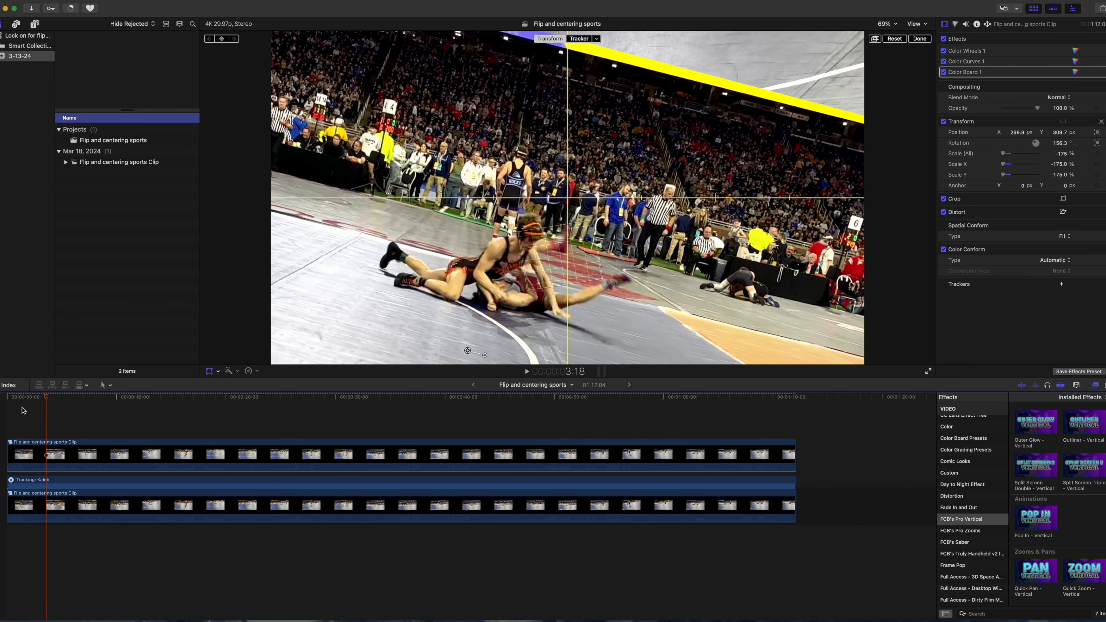
pyautogui.moveTo(45, 397)
pyautogui.mouseDown()
pyautogui.moveTo(61, 402)
pyautogui.moveTo(48, 403)
pyautogui.mouseUp()
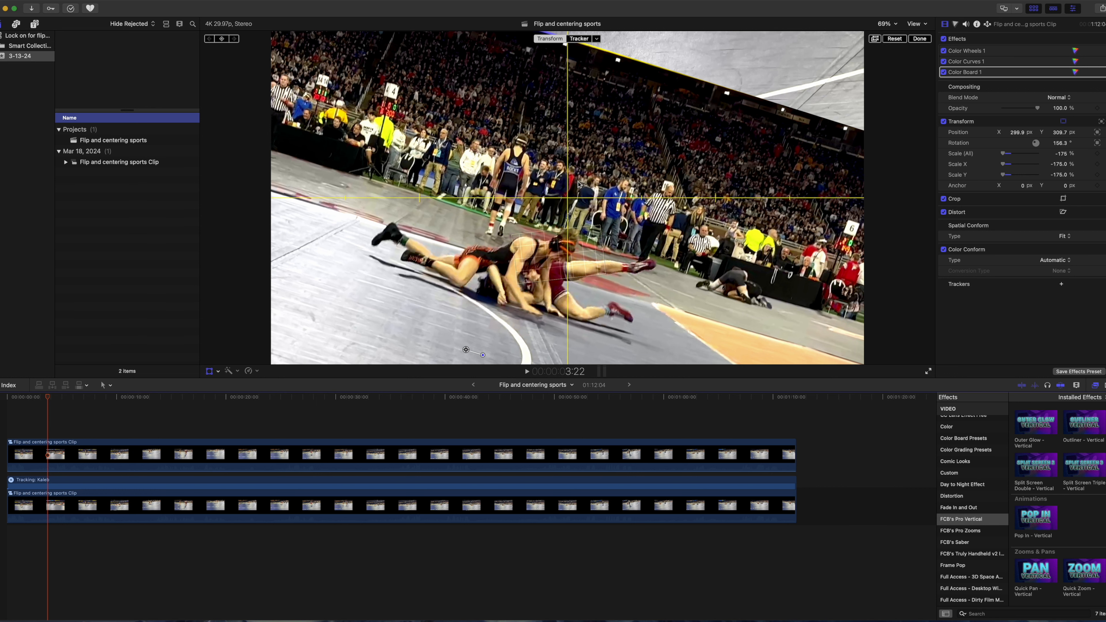
pyautogui.moveTo(580, 183); pyautogui.dragTo(588, 85)
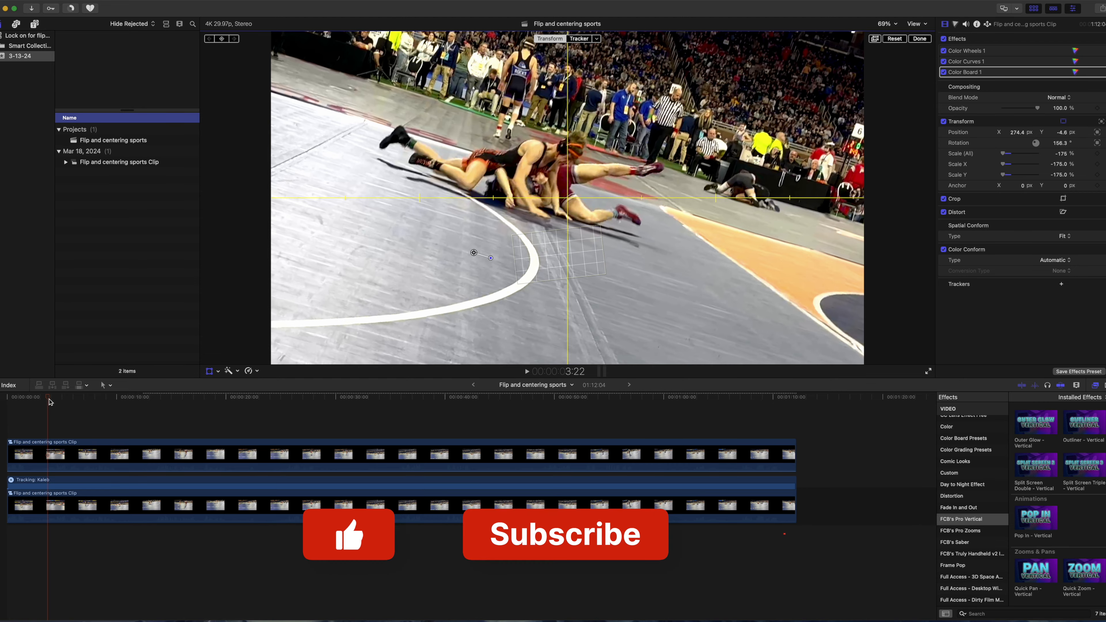
# Step: At 14:26, nudge the upper clip's position to about X 275 px, Y 34 px, and check the framing up to 55:12
pyautogui.moveTo(49, 400); pyautogui.dragTo(170, 447)
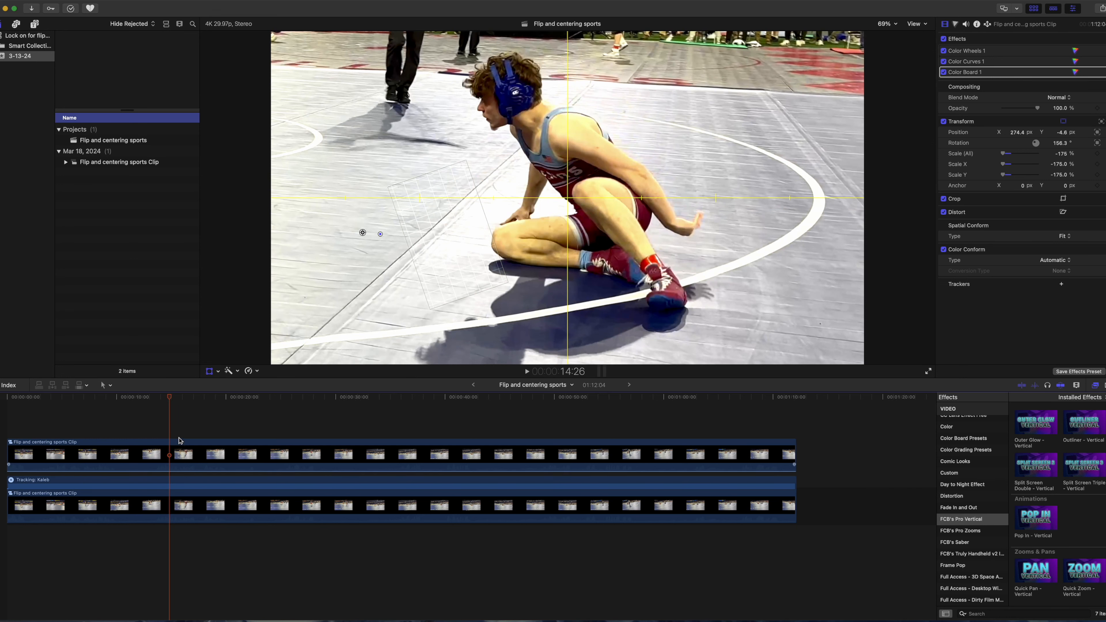
pyautogui.moveTo(580, 182); pyautogui.dragTo(580, 185)
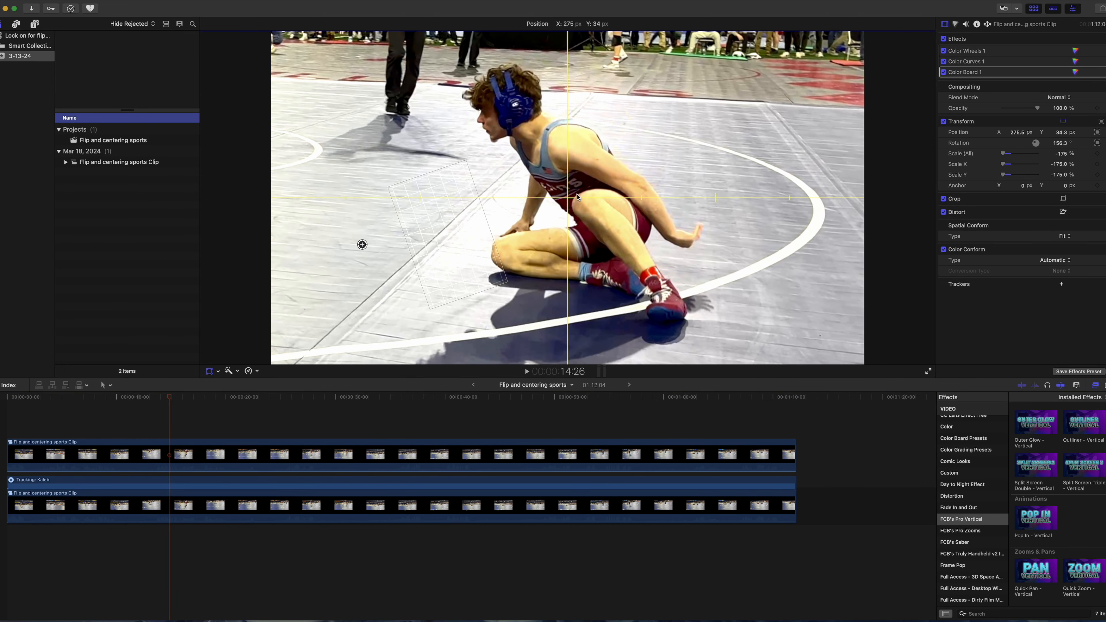
pyautogui.moveTo(170, 396); pyautogui.dragTo(613, 427)
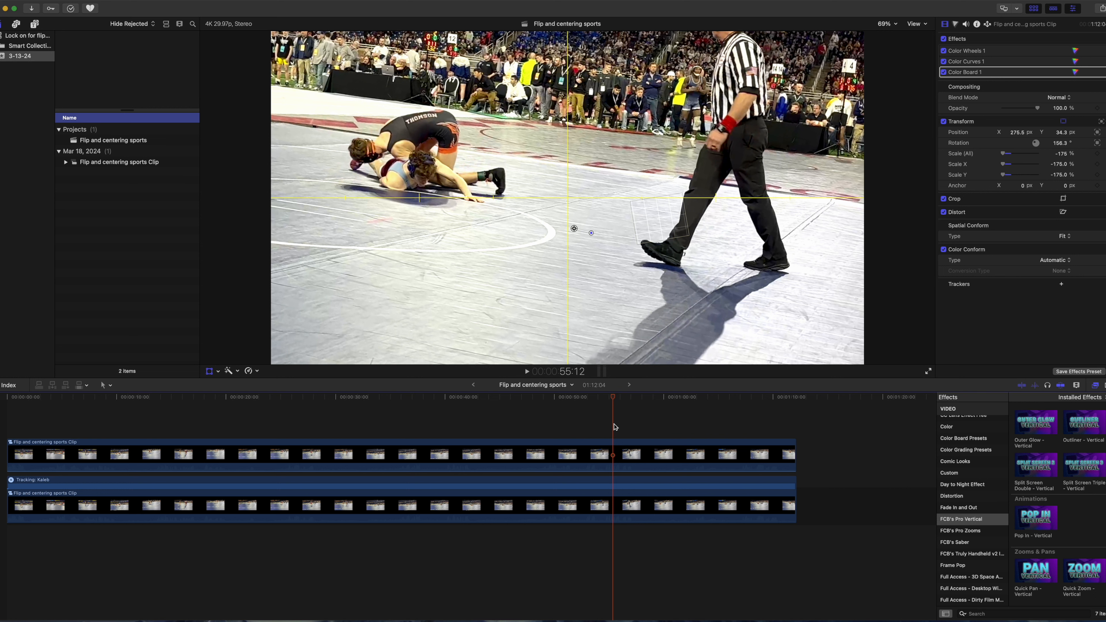
pyautogui.click(1059, 155)
pyautogui.write('-')
pyautogui.press('Return')
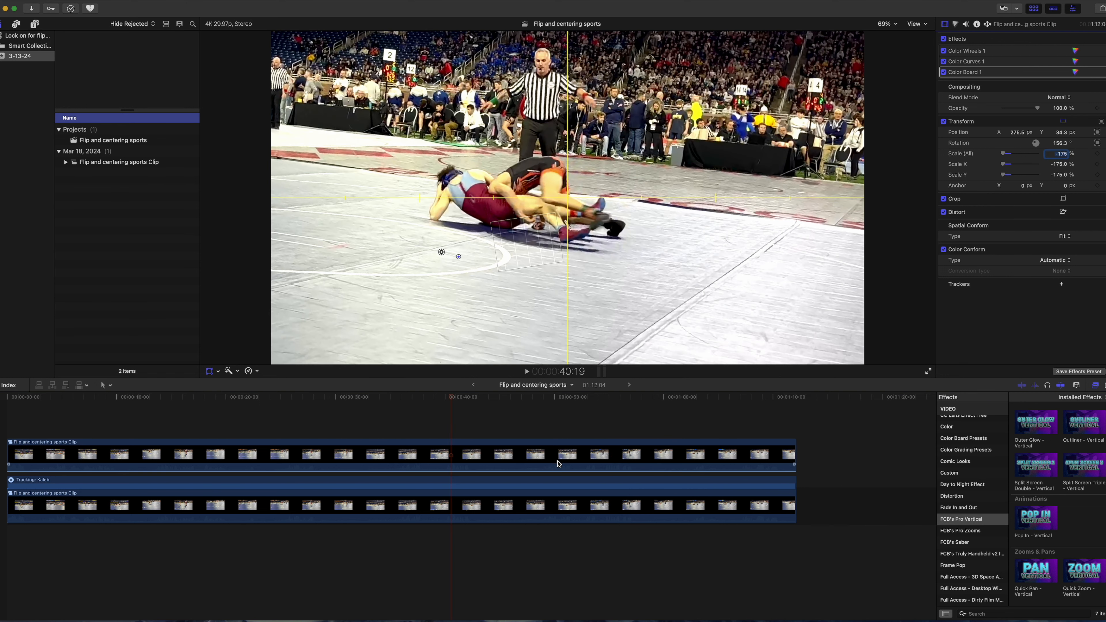
# Step: Turn off the Color Board 1 correction on both the upper clip and the tracked clip below it
pyautogui.click(560, 461)
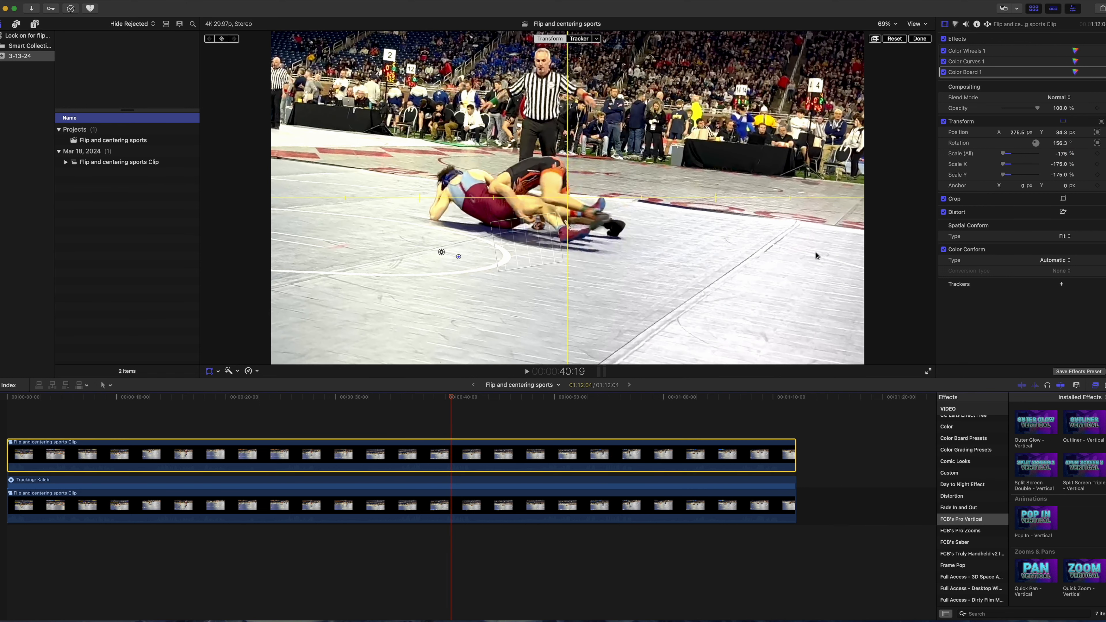
pyautogui.click(943, 72)
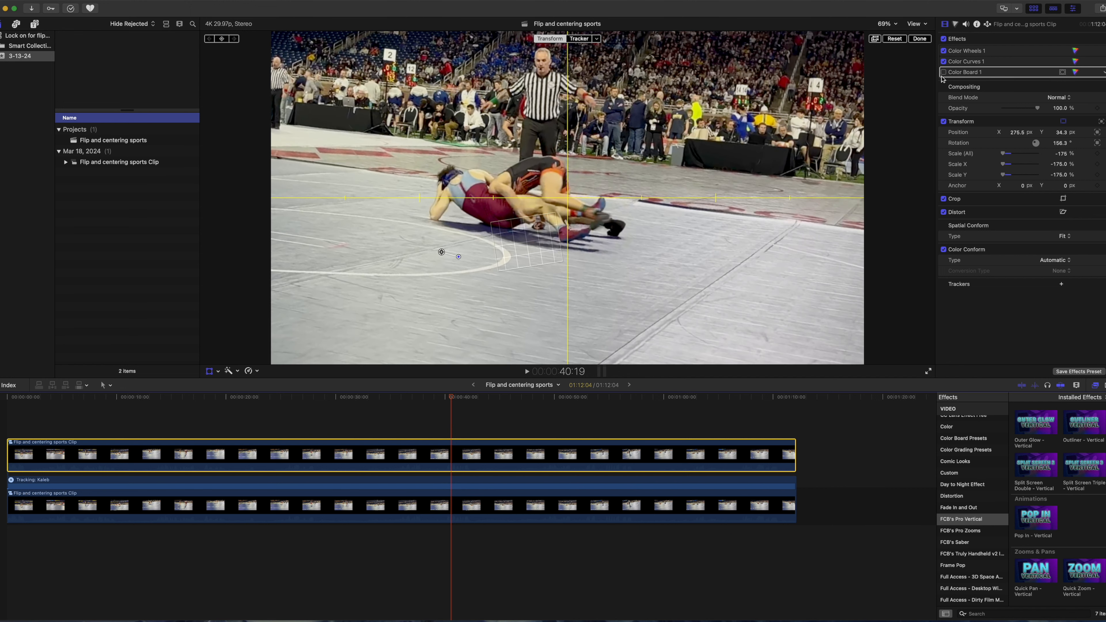
pyautogui.click(467, 498)
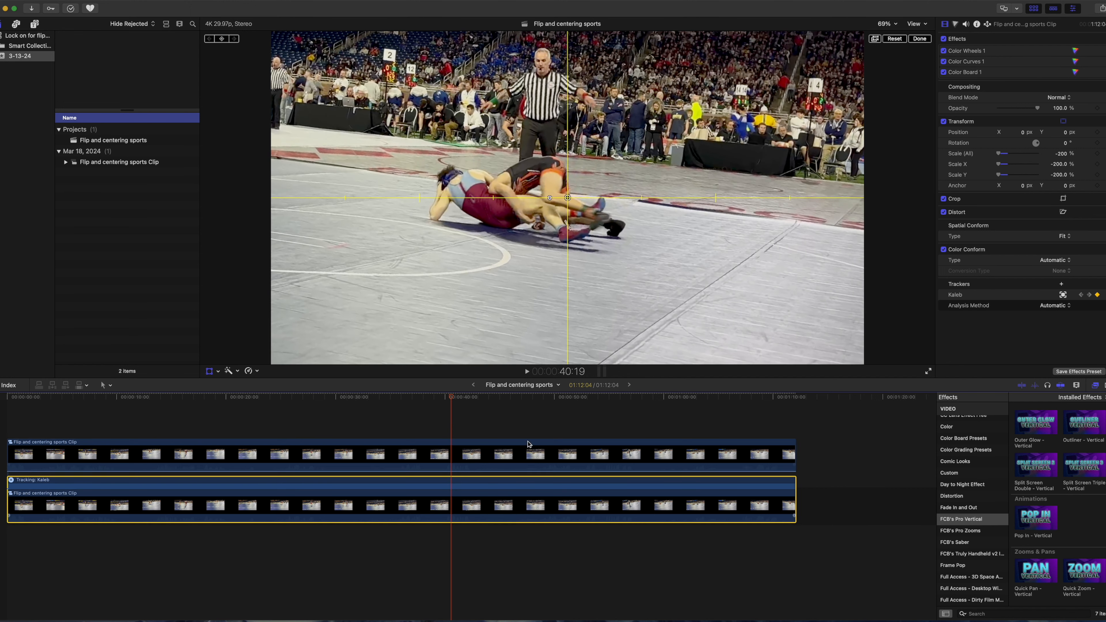
pyautogui.click(943, 72)
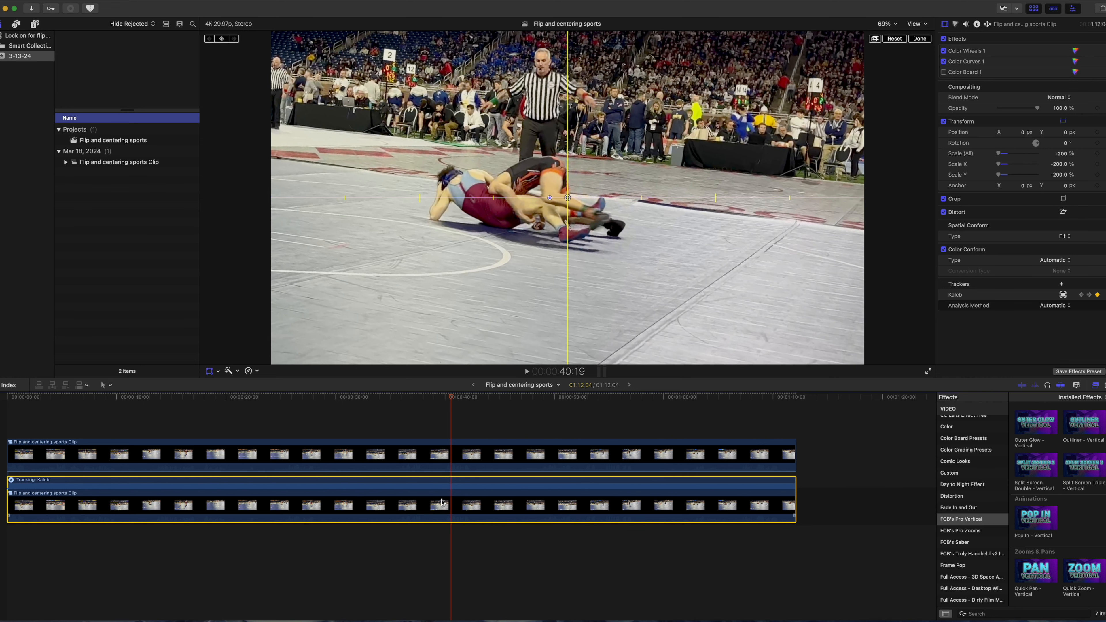
# Step: Raise the lower clip's audio level and combine both stacked clips into one compound clip with the default name
pyautogui.moveTo(433, 522)
pyautogui.moveTo(432, 521); pyautogui.dragTo(434, 517)
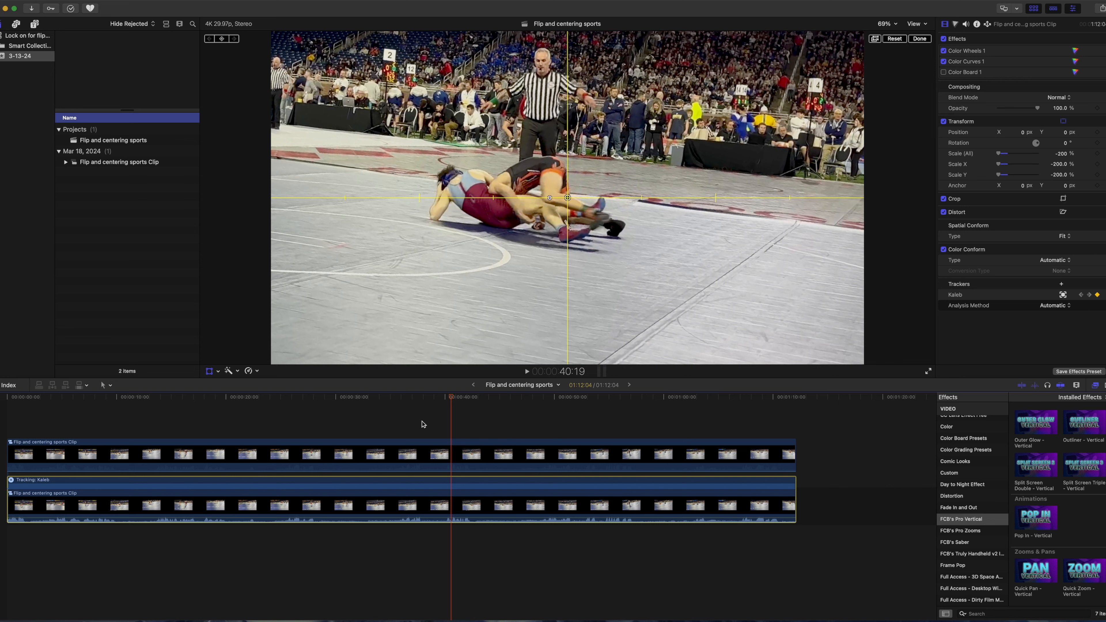
pyautogui.moveTo(422, 424); pyautogui.dragTo(420, 536)
pyautogui.hotkey('alt', 'g')
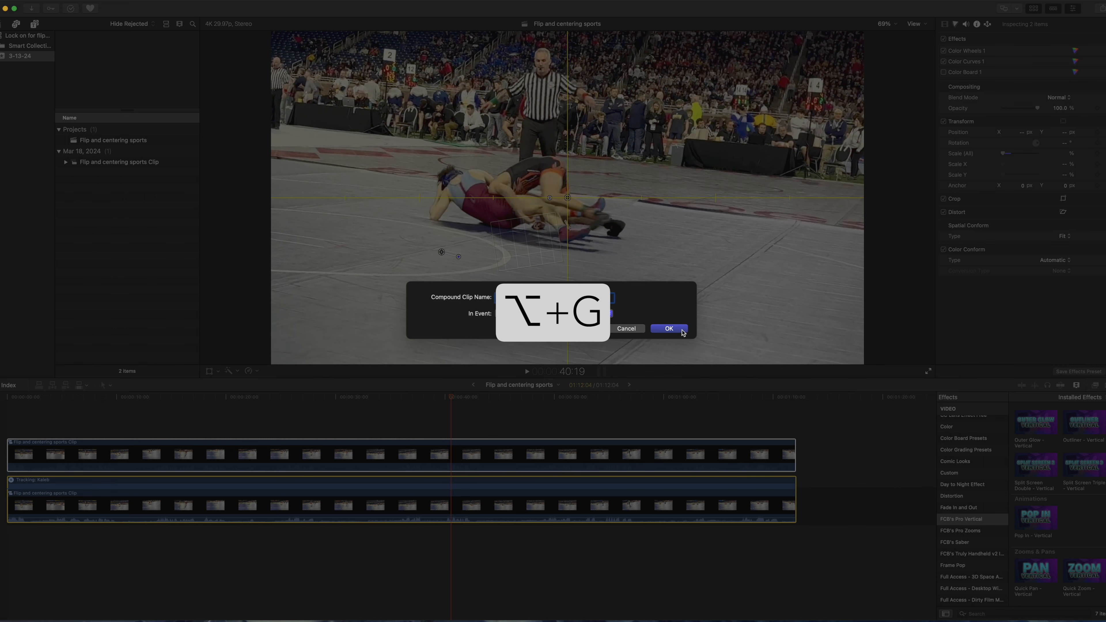
pyautogui.click(680, 330)
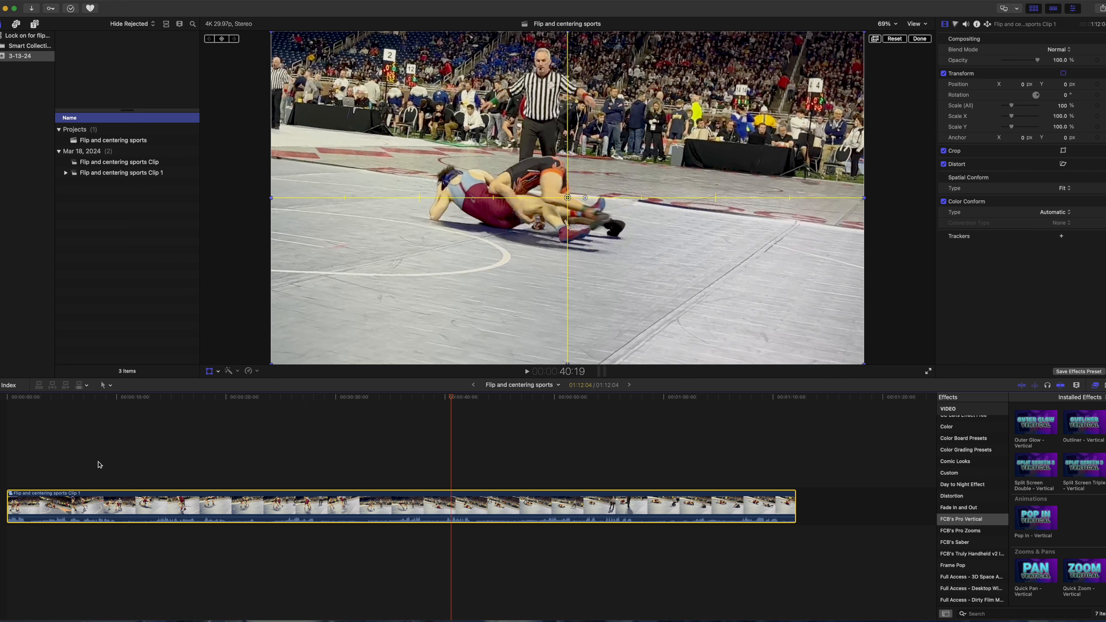
# Step: Split the compound clip at 4:14 and 9:10 and delete the section between the two cuts
pyautogui.click(30, 454)
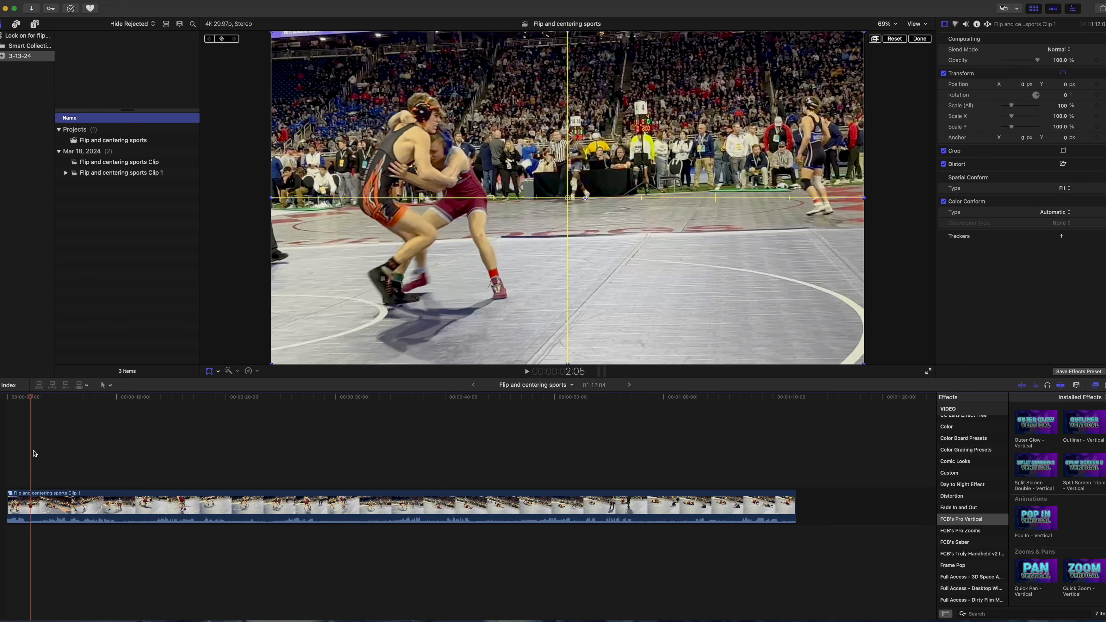
pyautogui.moveTo(30, 397); pyautogui.dragTo(56, 404)
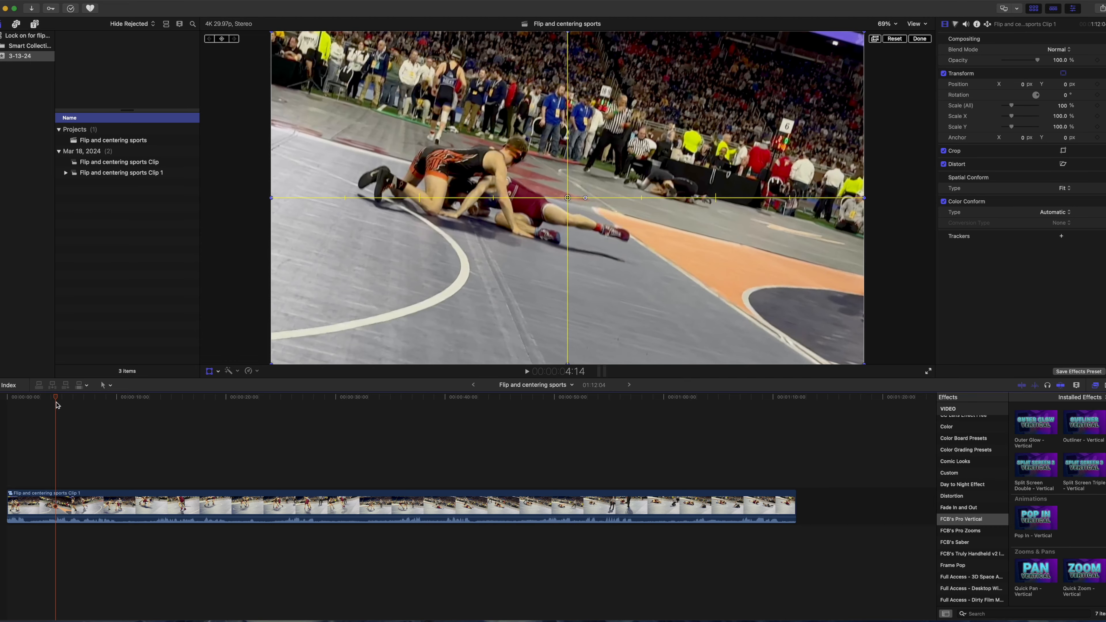
pyautogui.press('super+b')
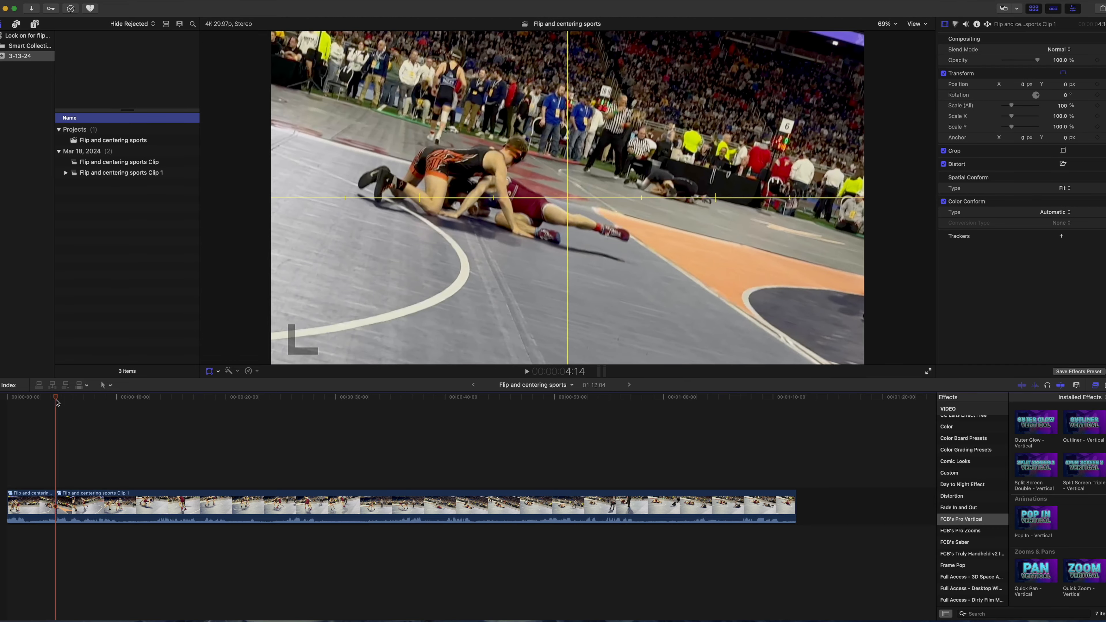
pyautogui.moveTo(60, 401); pyautogui.dragTo(110, 419)
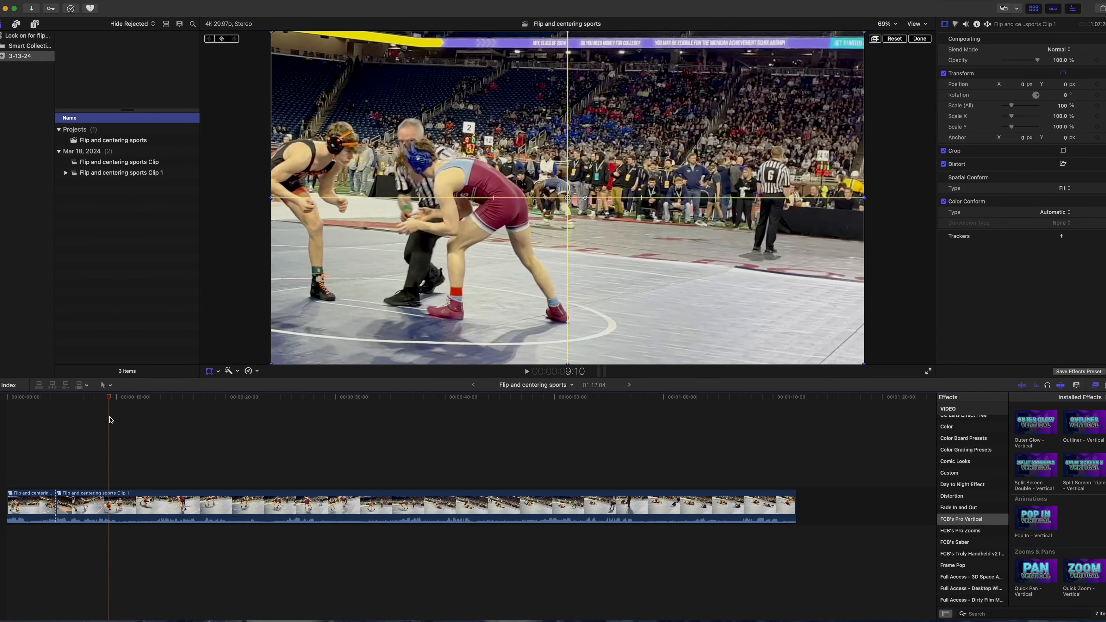
pyautogui.press('super+b')
pyautogui.click(83, 498)
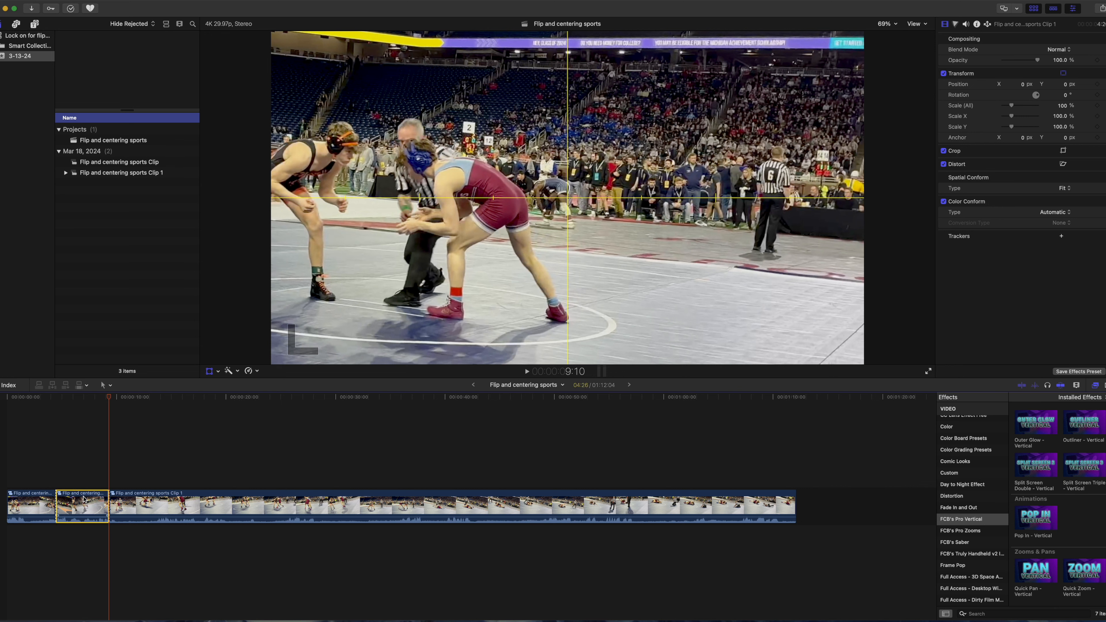
pyautogui.press('Delete')
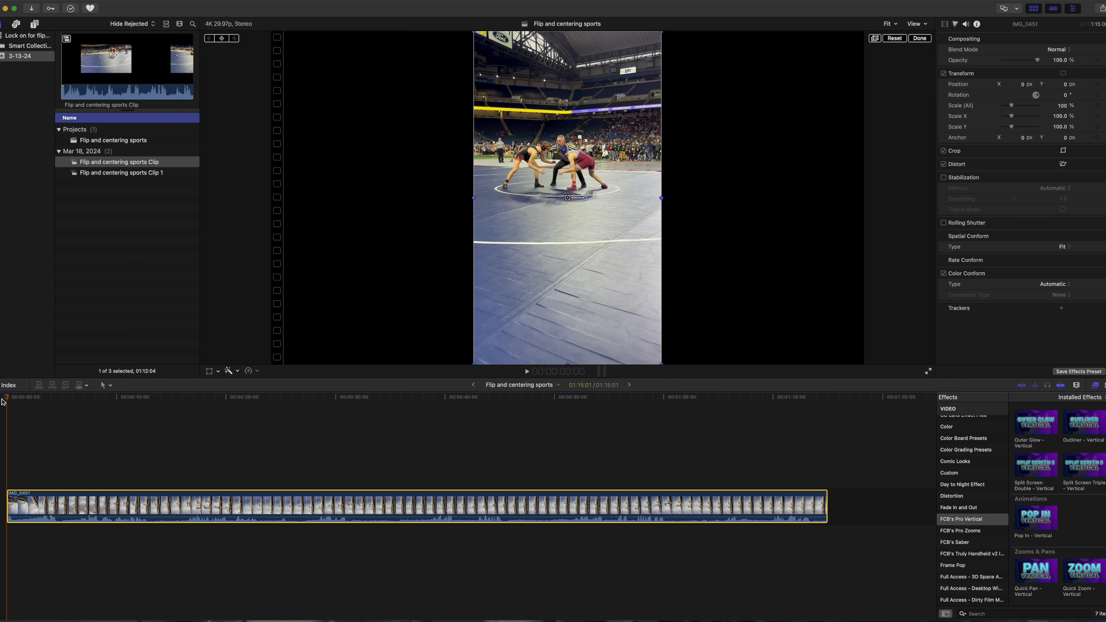
# Step: Split the IMG_0451 clip at 3:16 and delete the part before the cut
pyautogui.click(18, 402)
pyautogui.moveTo(17, 401); pyautogui.dragTo(46, 411)
pyautogui.press('super+b')
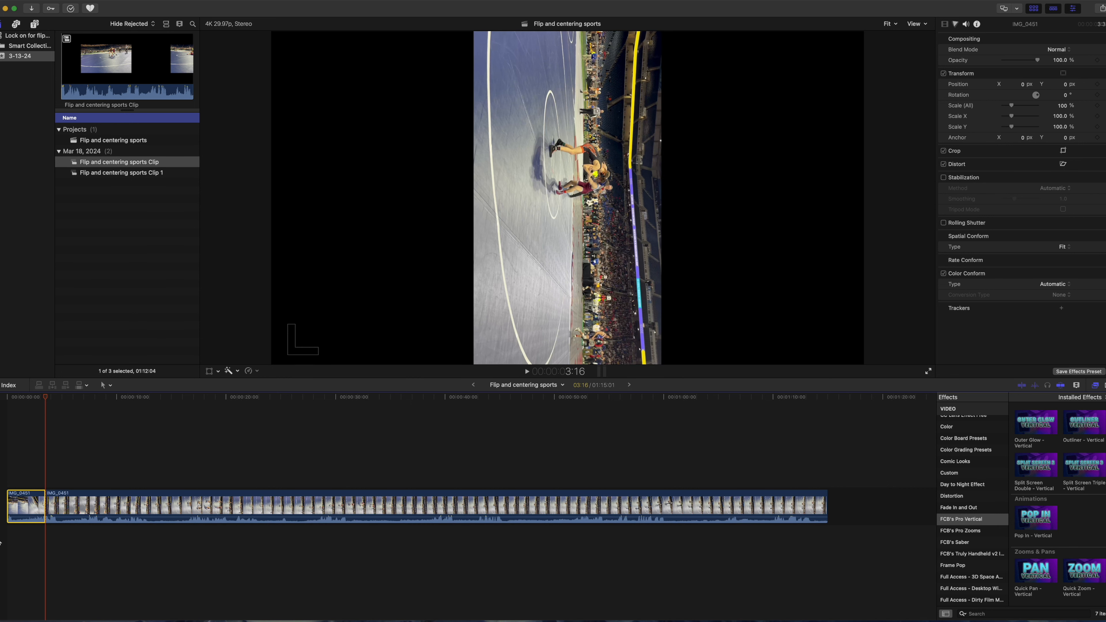
pyautogui.press('Delete')
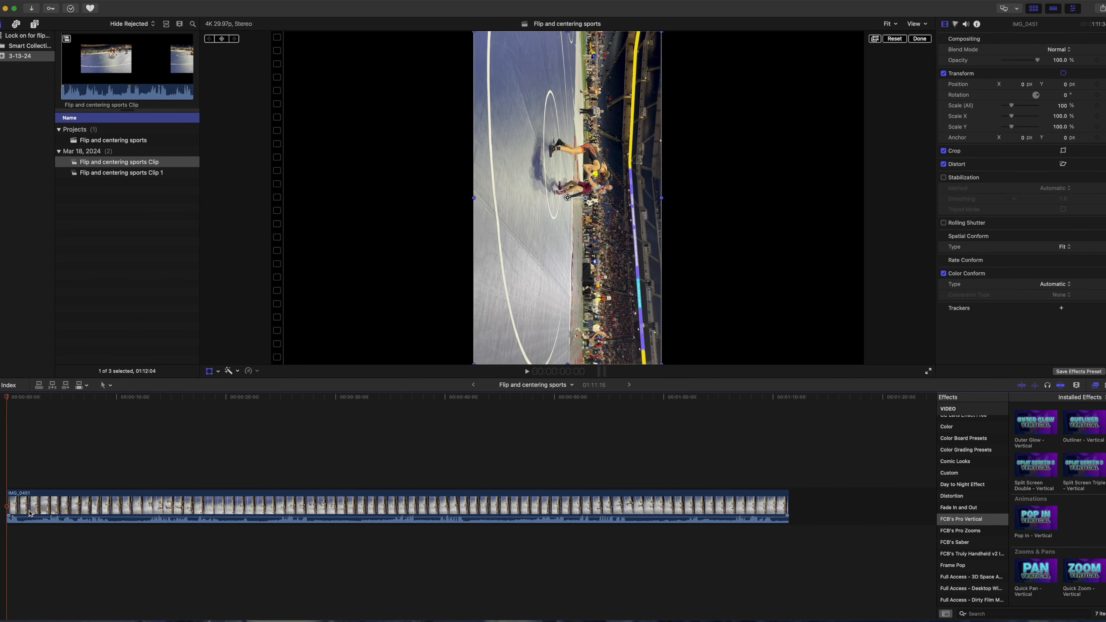
# Step: Rotate the trimmed IMG_0451 clip to 90° and set its overall scale to -200%
pyautogui.click(70, 500)
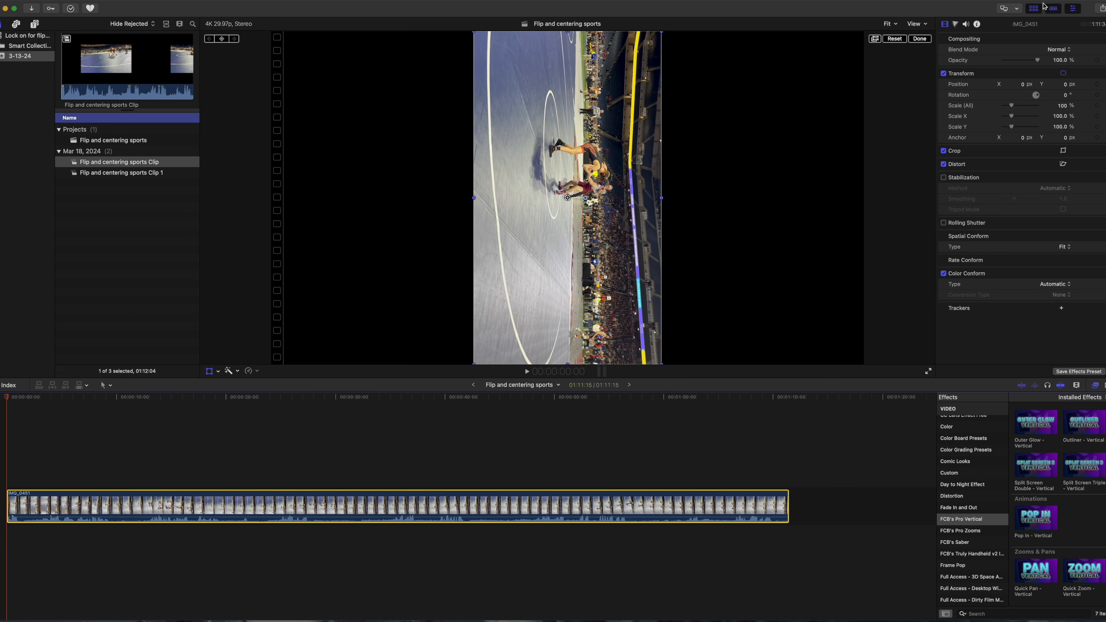
pyautogui.click(1065, 96)
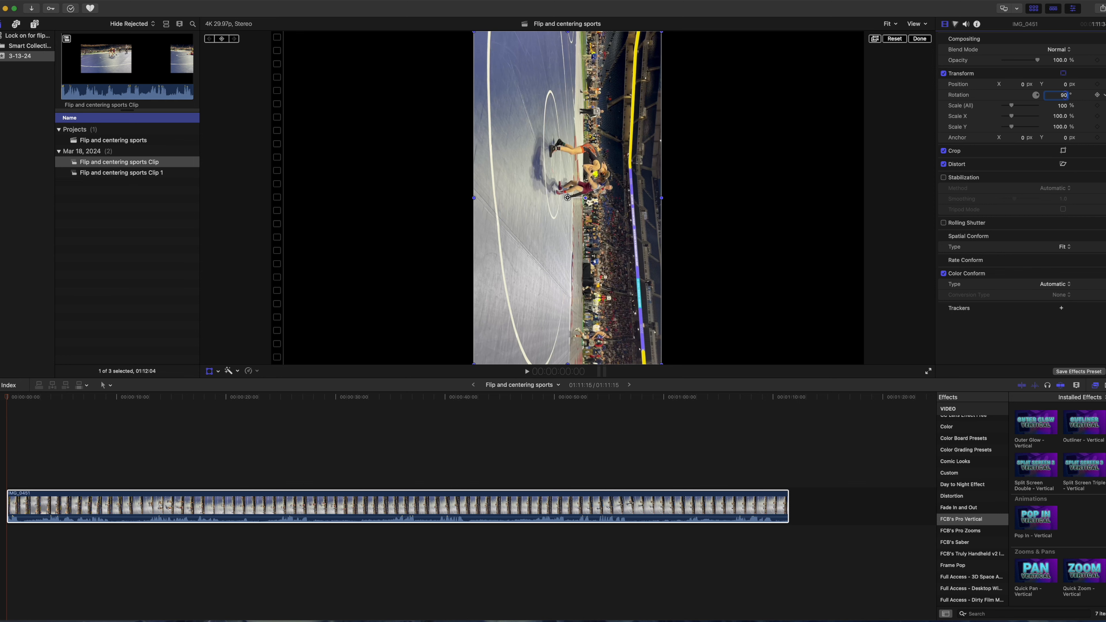
pyautogui.press('Return')
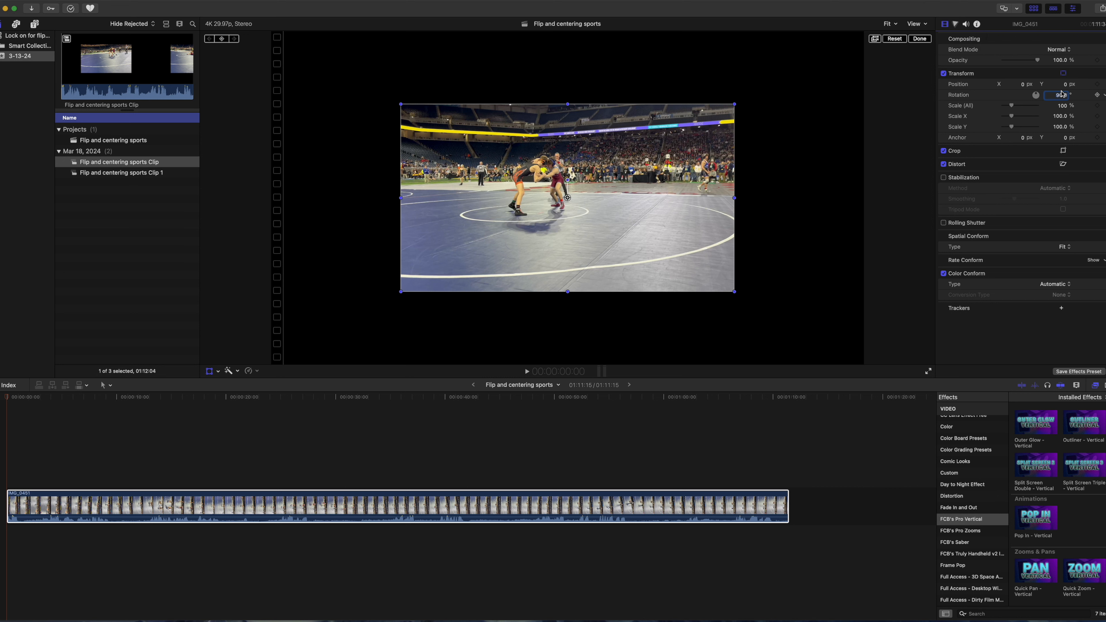
pyautogui.click(1062, 106)
pyautogui.write('-200')
pyautogui.press('Return')
# Step: Turn the rotated clip into a compound clip with the default name and place a duplicate directly after it
pyautogui.click(53, 493)
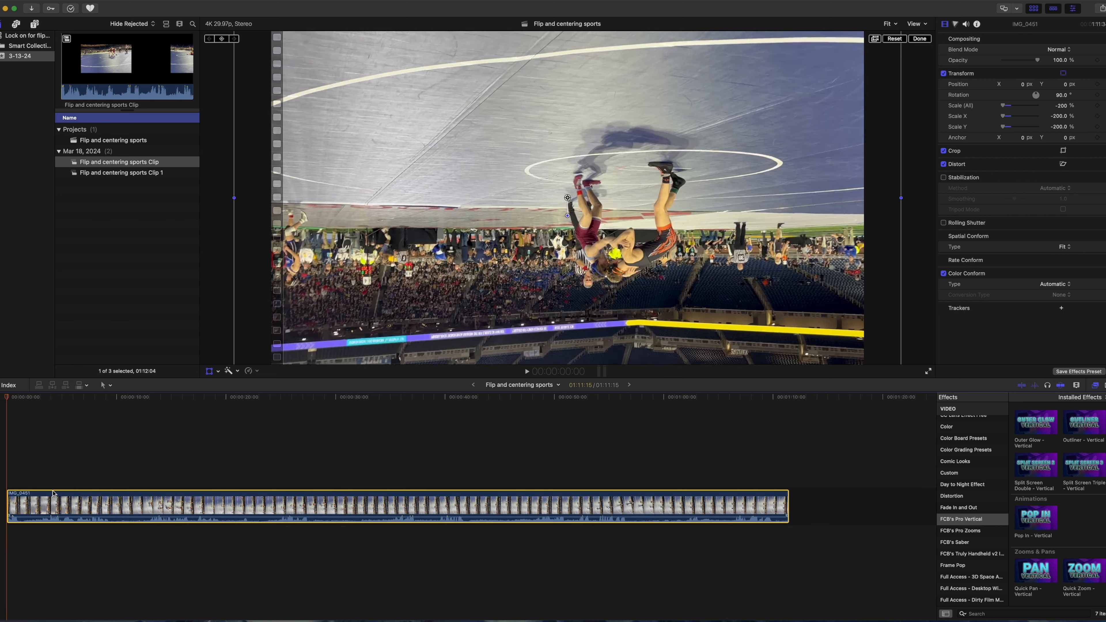
pyautogui.hotkey('alt', 'g')
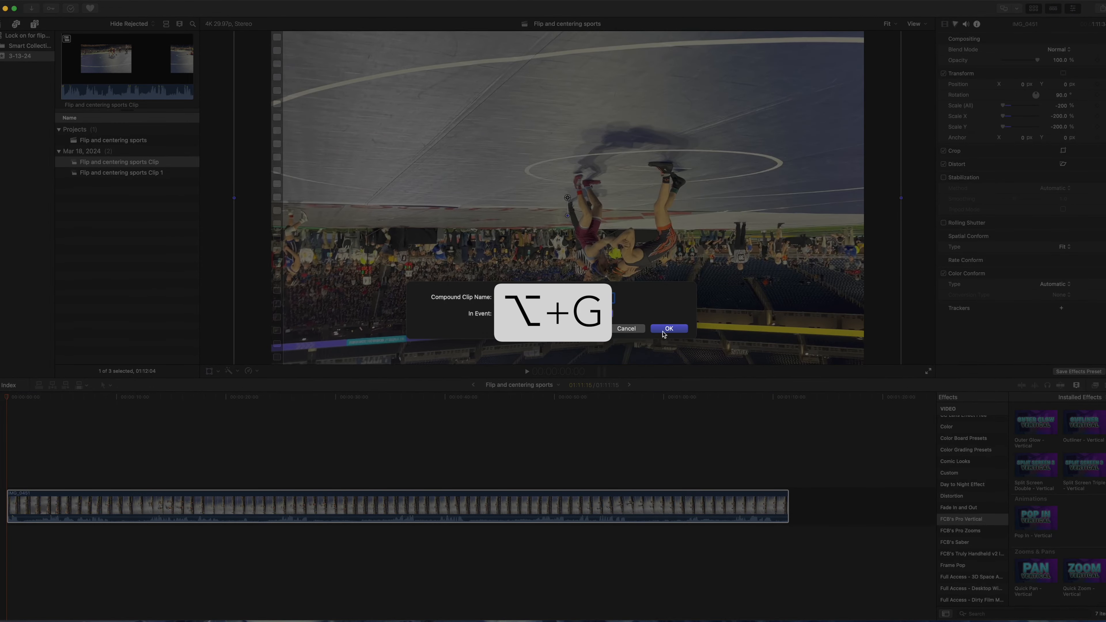
pyautogui.click(662, 330)
pyautogui.moveTo(133, 497); pyautogui.dragTo(832, 502)
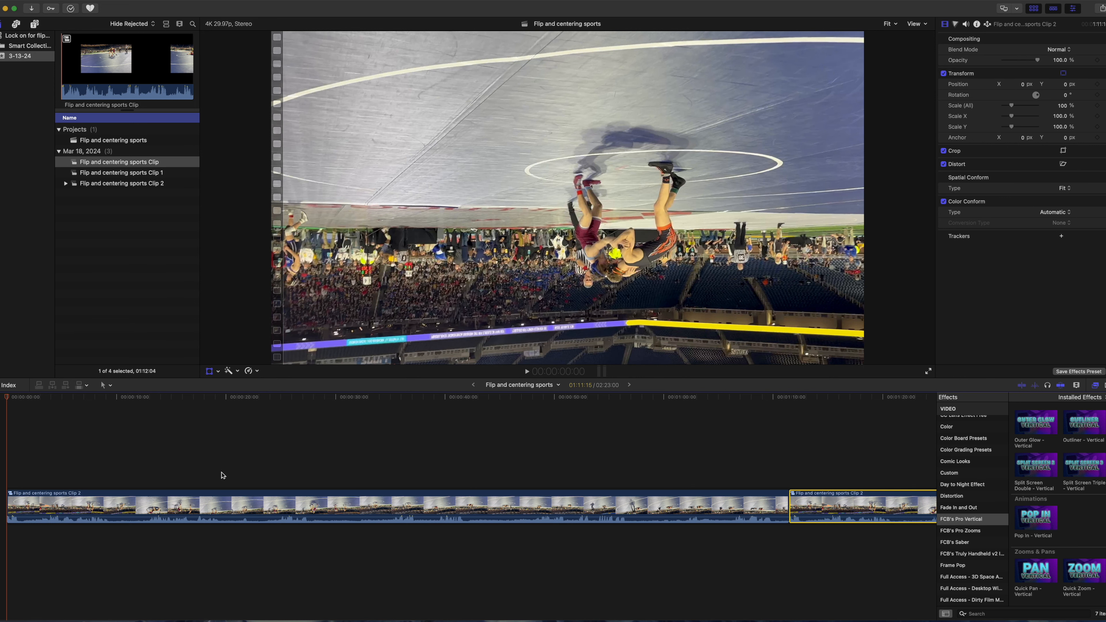
# Step: Examine the first compound clip at several points for a frame showing the wrestler clearly, ending at 30:11
pyautogui.click(222, 476)
pyautogui.click(232, 494)
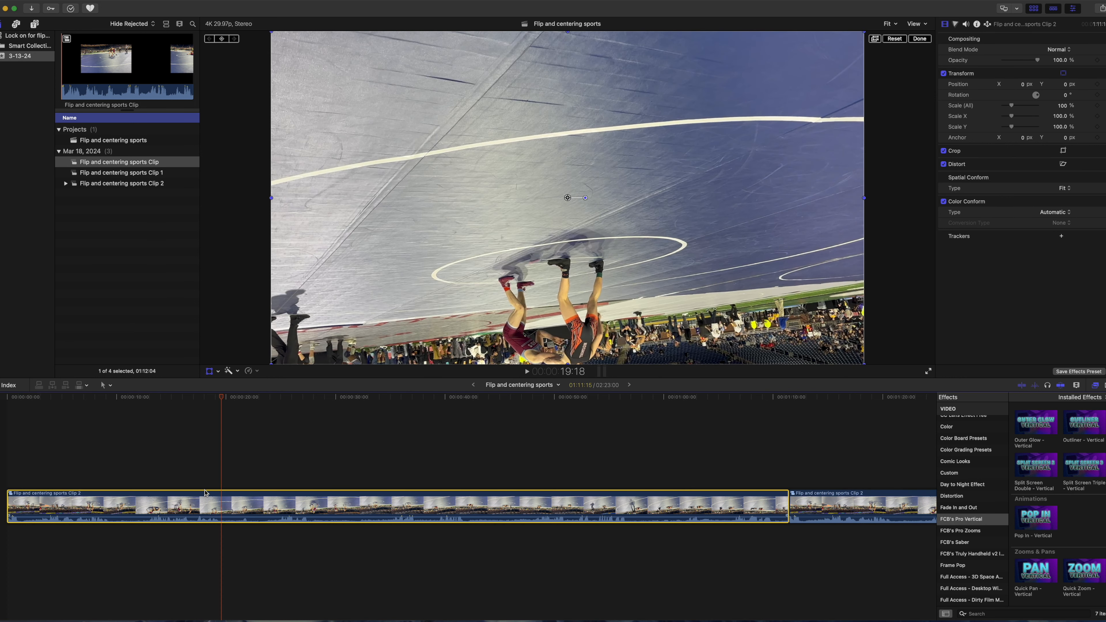
pyautogui.click(136, 462)
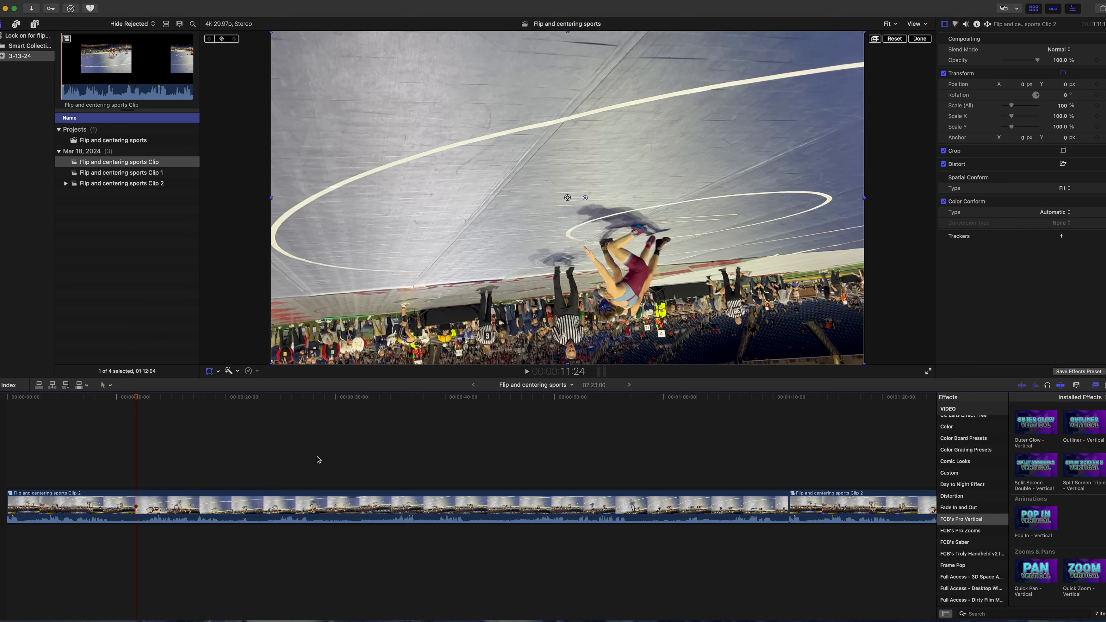
pyautogui.click(320, 461)
pyautogui.click(501, 466)
pyautogui.click(611, 462)
pyautogui.click(663, 462)
pyautogui.click(720, 460)
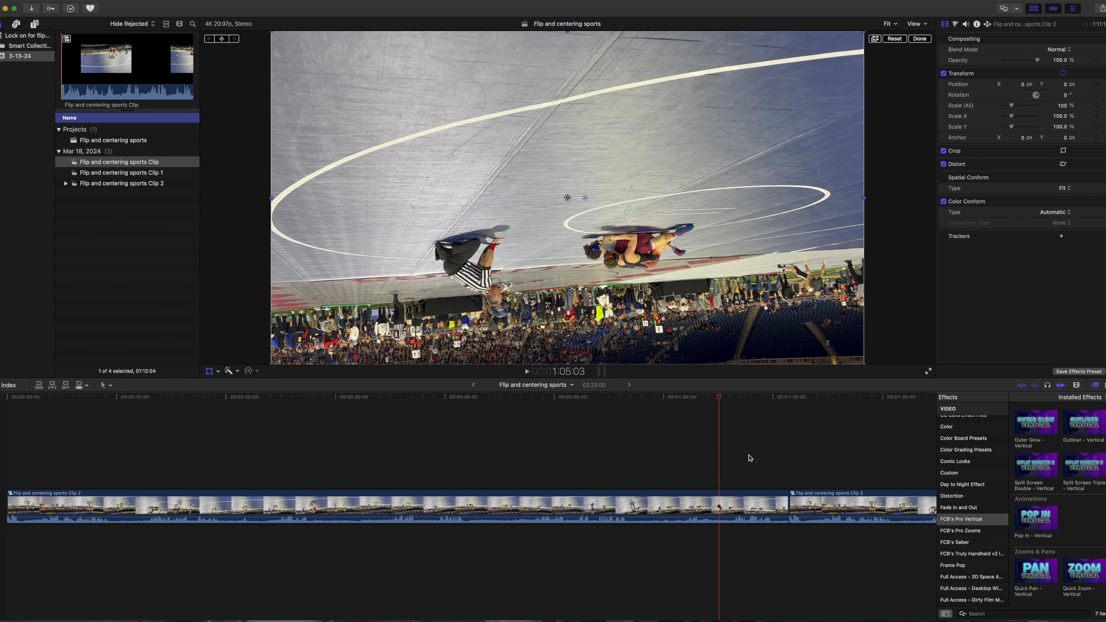
pyautogui.click(745, 457)
pyautogui.moveTo(751, 403); pyautogui.dragTo(340, 431)
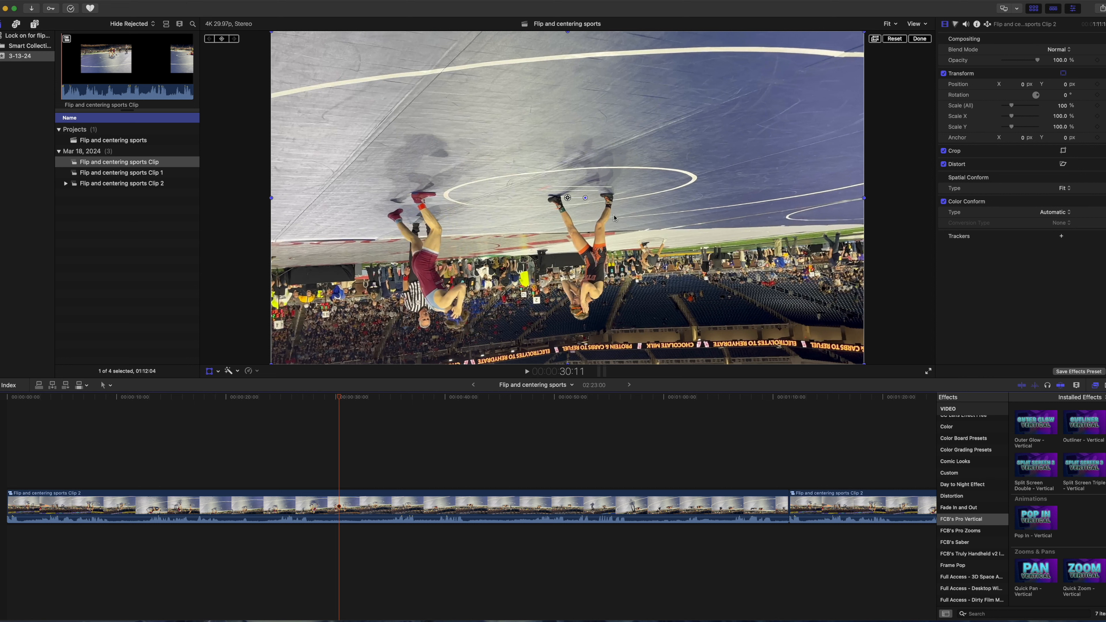
# Step: Add an object tracker to the first compound clip at 30:11 and name it after the wrestler
pyautogui.click(1062, 238)
pyautogui.doubleClick(971, 247)
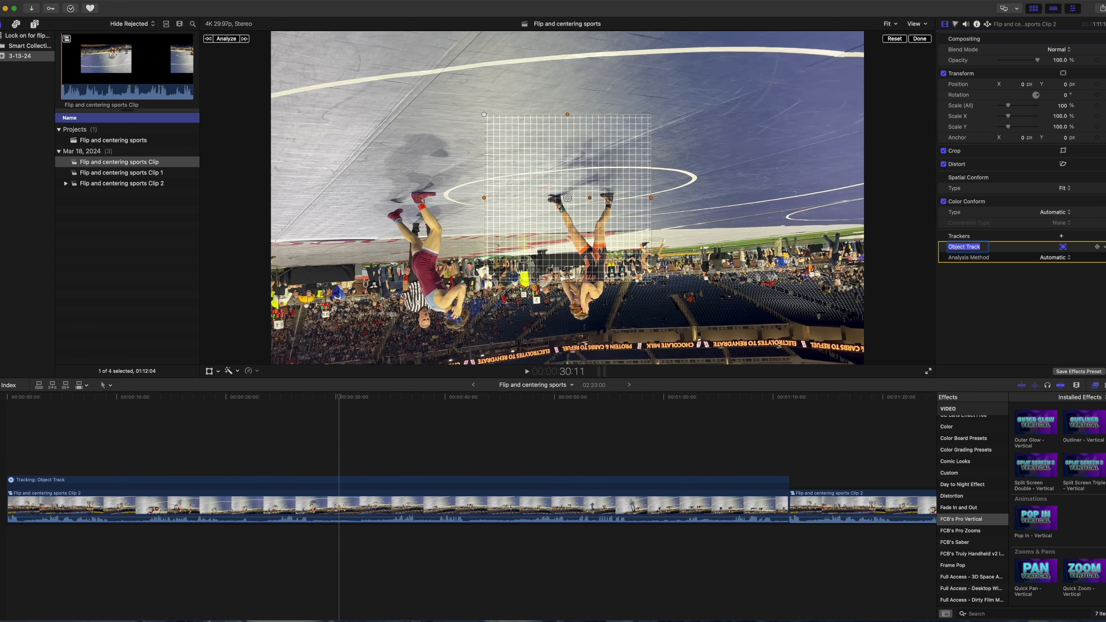
pyautogui.write('Kaleb')
pyautogui.press('Return')
# Step: Fit the tracker grid closely around the wrestler in the maroon singlet, tilted along his body, and analyze the clip
pyautogui.moveTo(567, 197); pyautogui.dragTo(425, 259)
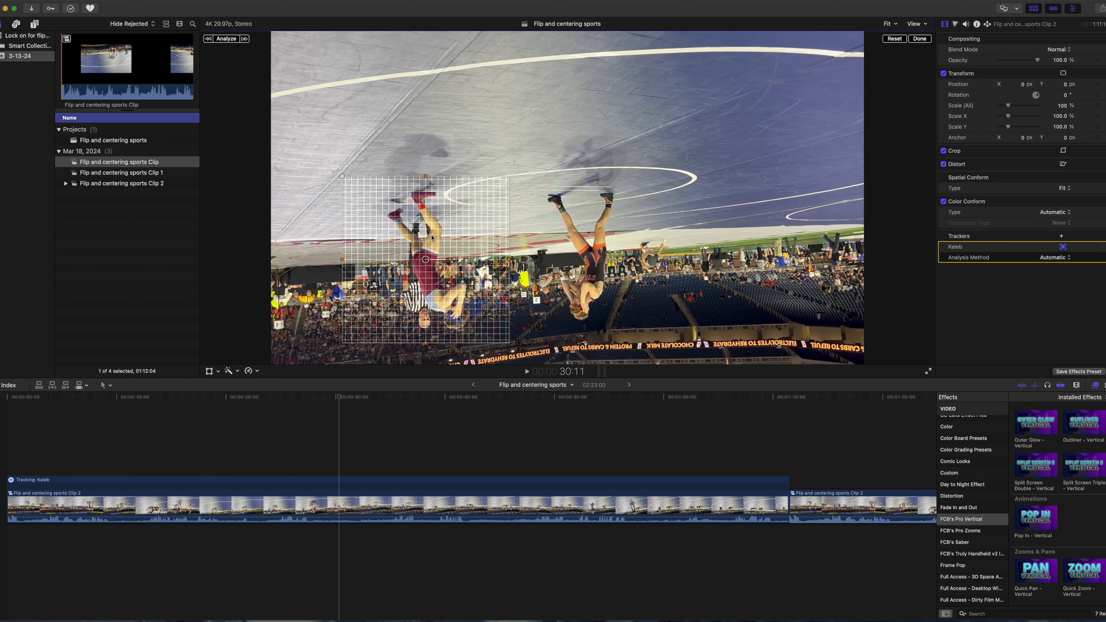
pyautogui.moveTo(426, 177); pyautogui.dragTo(426, 191)
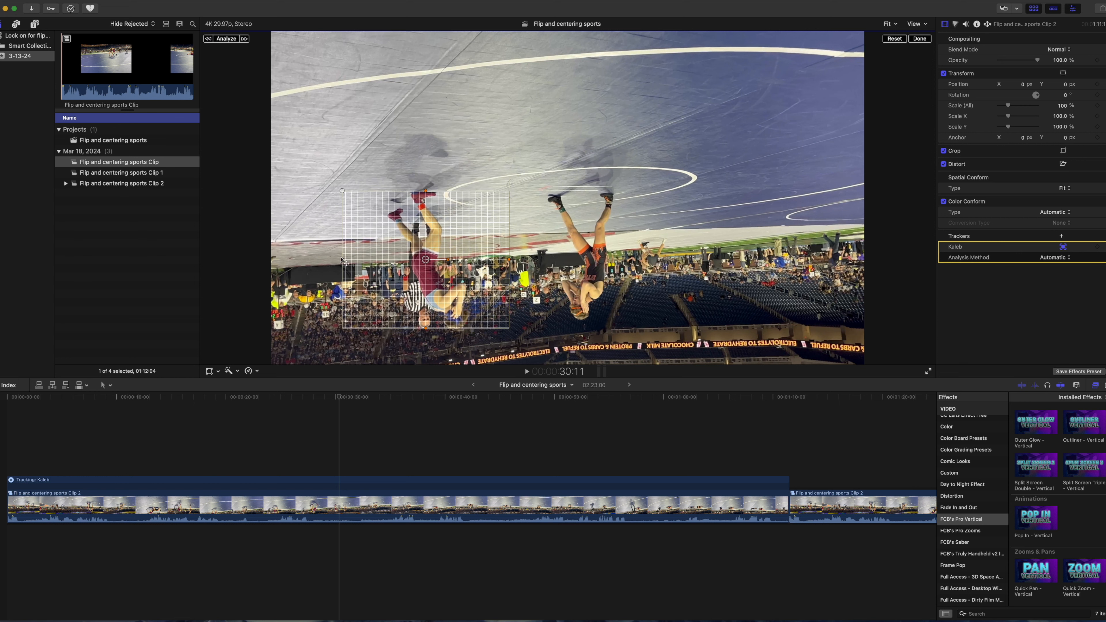
pyautogui.moveTo(342, 261); pyautogui.dragTo(409, 272)
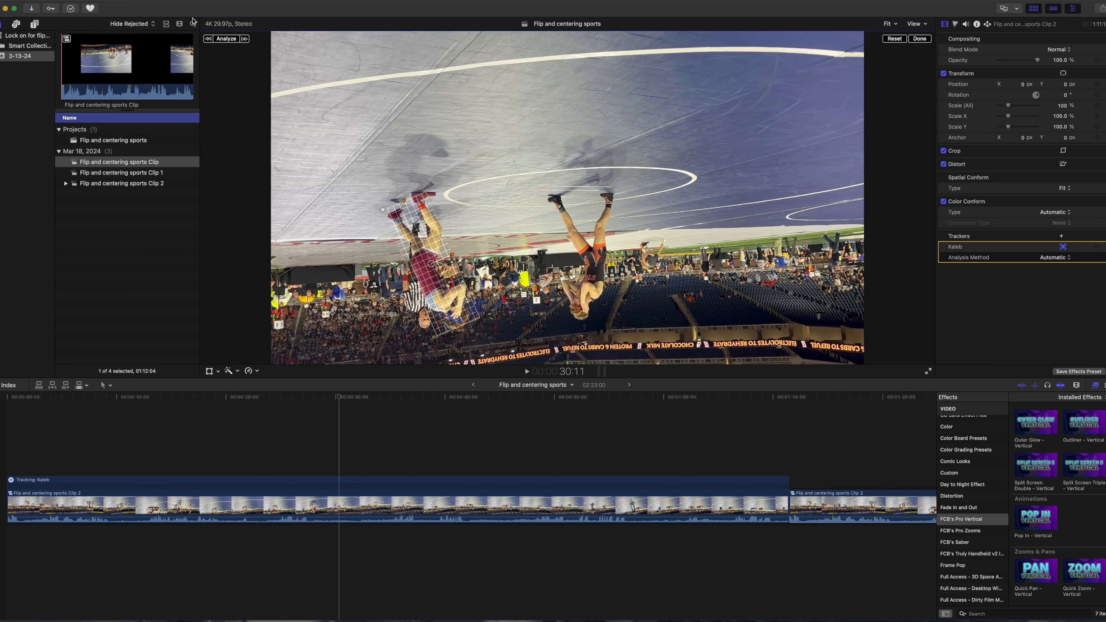
pyautogui.click(226, 38)
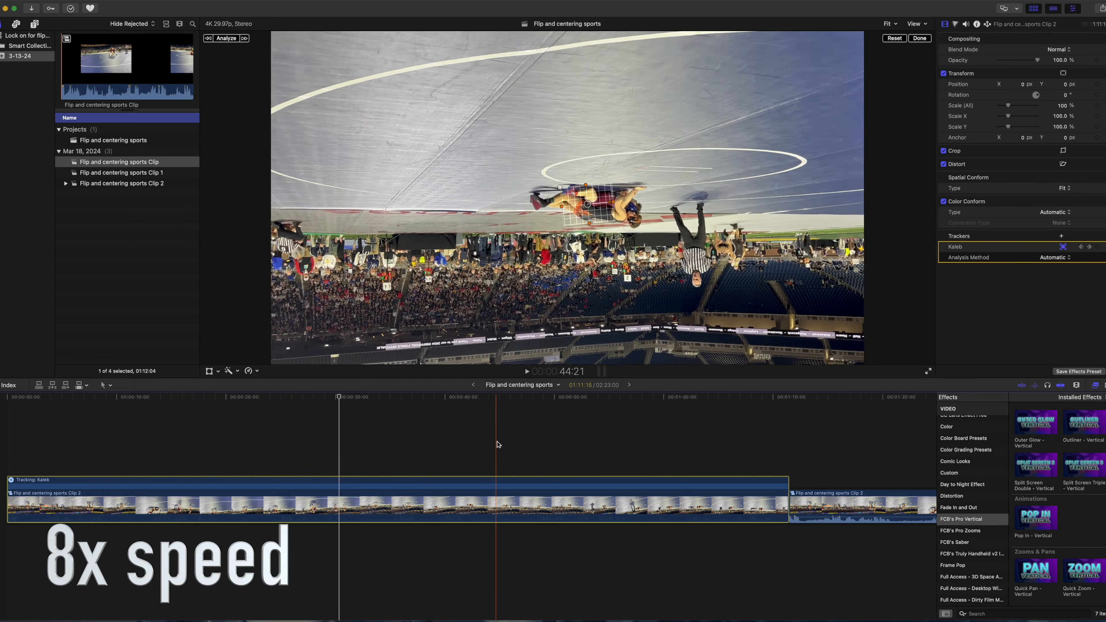
# Step: Examine the analyzed track frame by frame from 40:10 back to 37:23 for where the grid leaves the wrestler
pyautogui.click(448, 450)
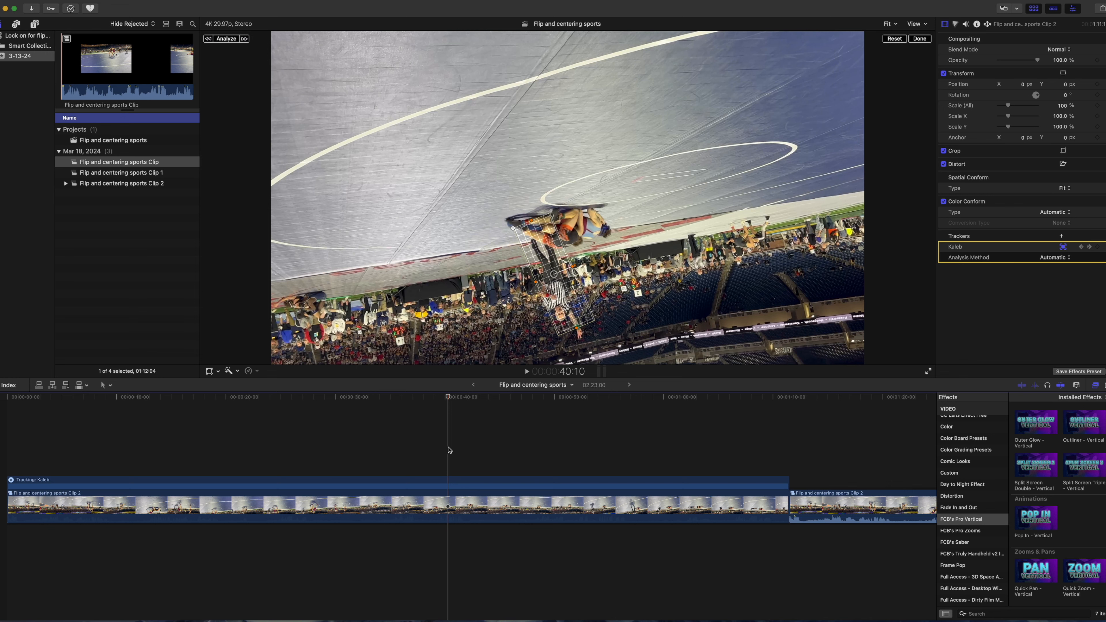
pyautogui.press('Left')
pyautogui.press('Left')
pyautogui.press('Left')
pyautogui.press('Left')
pyautogui.press('Left')
pyautogui.press('Left')
pyautogui.press('Left')
pyautogui.press('Left')
pyautogui.press('Left')
pyautogui.press('Left')
pyautogui.press('Left')
pyautogui.press('Left')
pyautogui.press('Left')
pyautogui.press('Left')
pyautogui.press('Left')
pyautogui.press('Left')
pyautogui.press('Left')
pyautogui.press('Left')
pyautogui.press('Left')
pyautogui.press('Left')
pyautogui.press('Left')
pyautogui.press('Left')
pyautogui.press('Left')
pyautogui.press('Left')
pyautogui.press('Left')
pyautogui.press('Left')
pyautogui.press('Left')
pyautogui.press('Left')
pyautogui.press('Left')
pyautogui.press('Left')
pyautogui.press('Left')
pyautogui.press('Left')
pyautogui.press('Left')
pyautogui.press('Left')
pyautogui.press('Left')
pyautogui.press('Left')
pyautogui.press('Left')
pyautogui.press('Left')
pyautogui.press('Left')
pyautogui.press('Left')
pyautogui.press('Left')
pyautogui.press('Left')
pyautogui.press('Left')
pyautogui.press('Left')
pyautogui.press('Left')
pyautogui.press('Left')
pyautogui.press('Left')
pyautogui.press('Left')
pyautogui.press('Left')
pyautogui.press('Left')
pyautogui.press('Left')
pyautogui.press('Left')
pyautogui.press('Left')
pyautogui.press('Left')
pyautogui.press('Left')
pyautogui.press('Left')
pyautogui.press('Left')
pyautogui.press('Left')
pyautogui.press('Left')
pyautogui.press('Left')
pyautogui.press('Left')
pyautogui.press('Left')
pyautogui.press('Left')
pyautogui.press('Left')
pyautogui.press('Left')
pyautogui.press('Left')
pyautogui.press('Left')
pyautogui.press('Left')
pyautogui.press('Left')
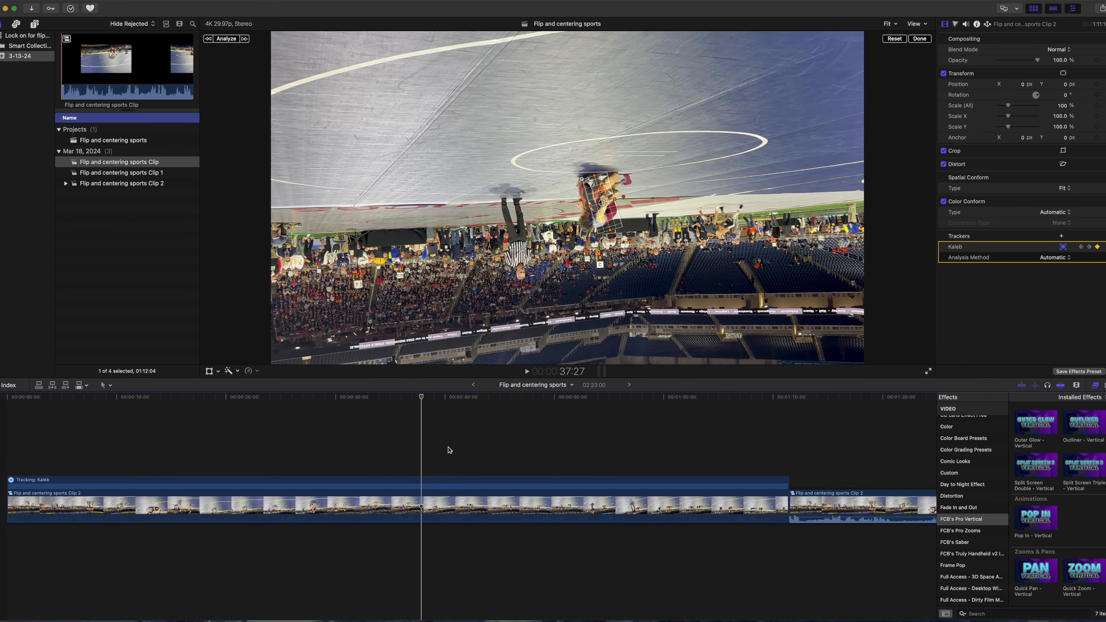
pyautogui.press('Right')
pyautogui.press('Right')
pyautogui.press('Right')
pyautogui.press('Right')
pyautogui.press('Left')
pyautogui.press('Left')
pyautogui.press('Left')
pyautogui.press('Left')
pyautogui.press('Left')
pyautogui.press('Left')
pyautogui.press('Left')
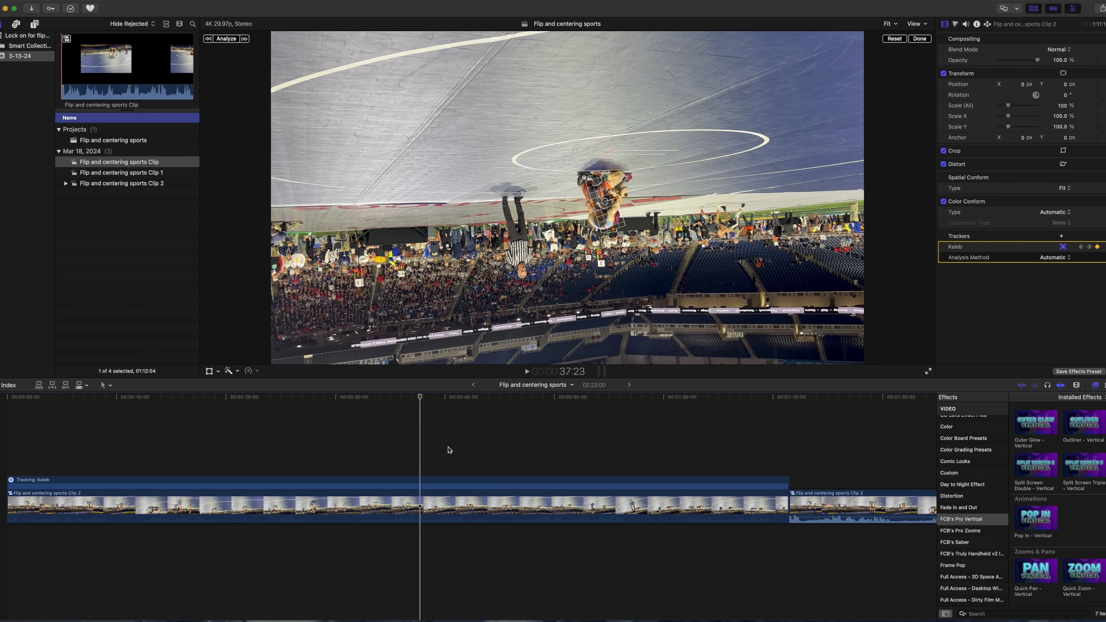
# Step: Stack the duplicate compound clip above the tracked one, aligned at the start of the timeline
pyautogui.click(837, 493)
pyautogui.moveTo(838, 493); pyautogui.dragTo(47, 434)
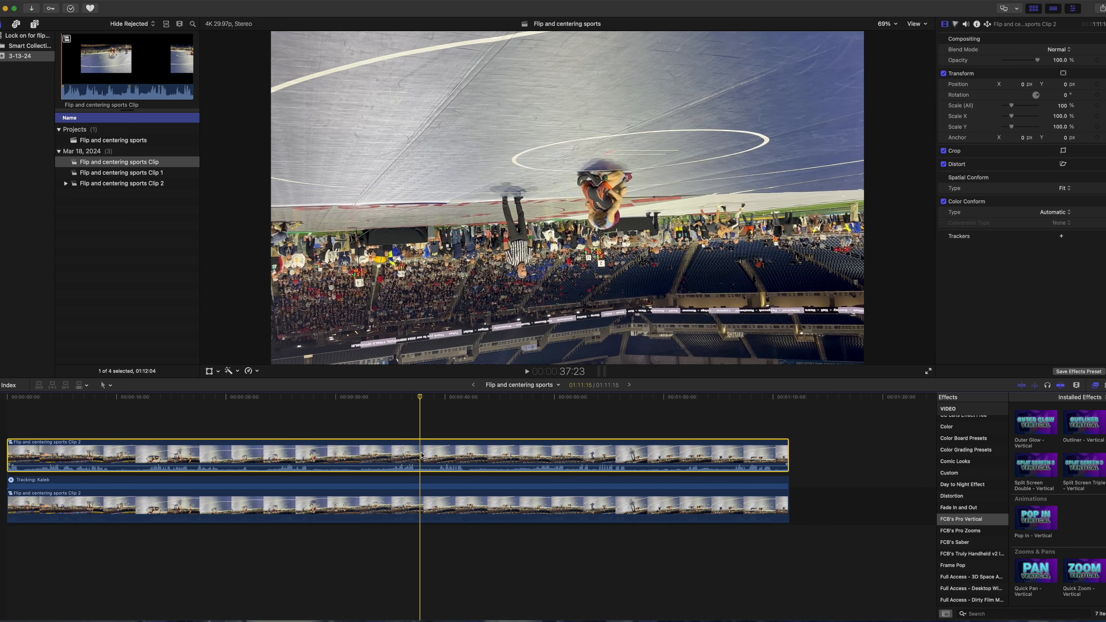
# Step: Disable the upper duplicate and split both stacked compound clips at 37:23
pyautogui.press('v')
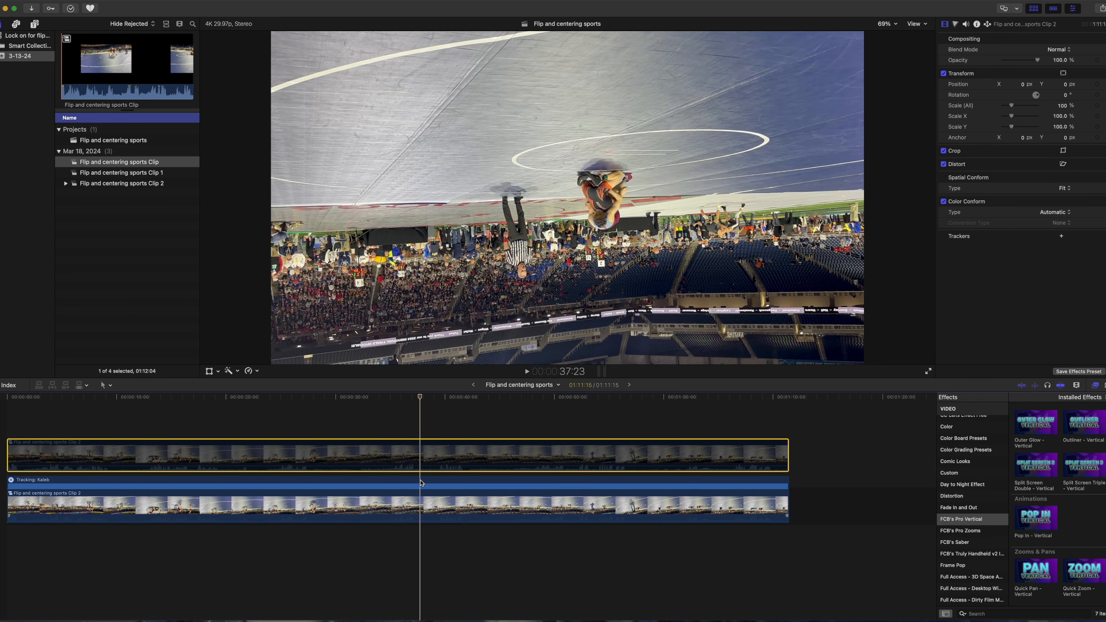
pyautogui.click(420, 496)
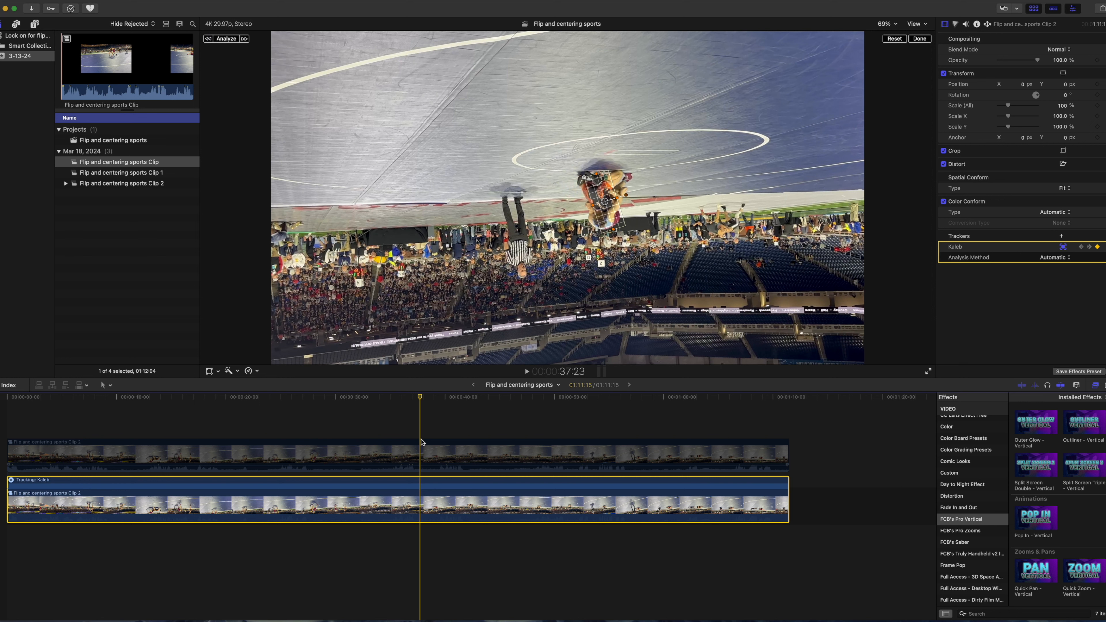
pyautogui.press('shift+super+b')
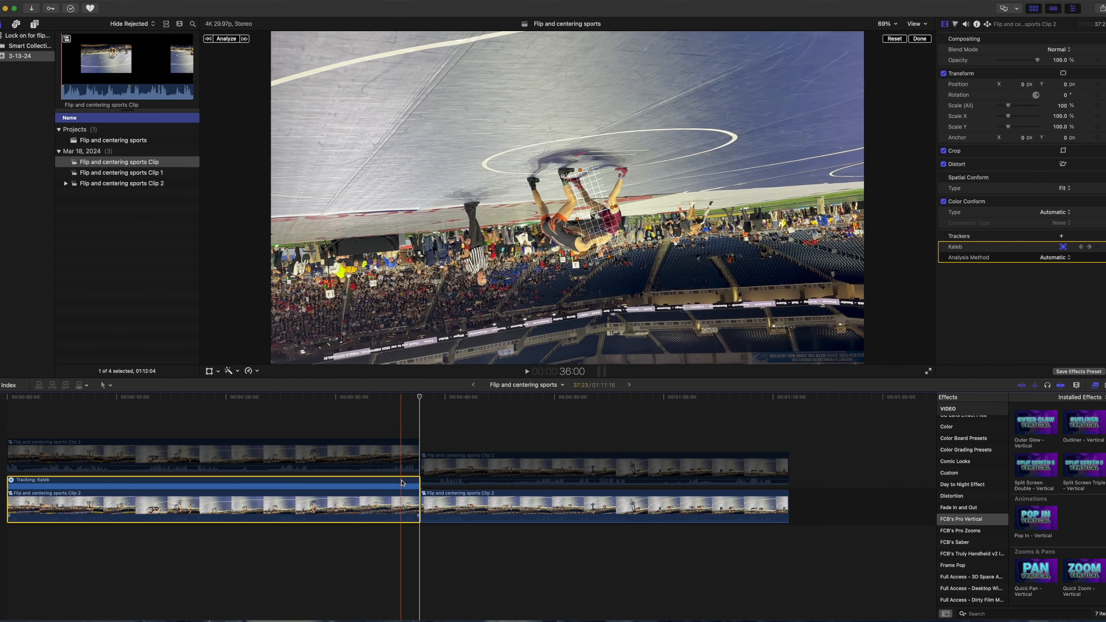
pyautogui.click(919, 39)
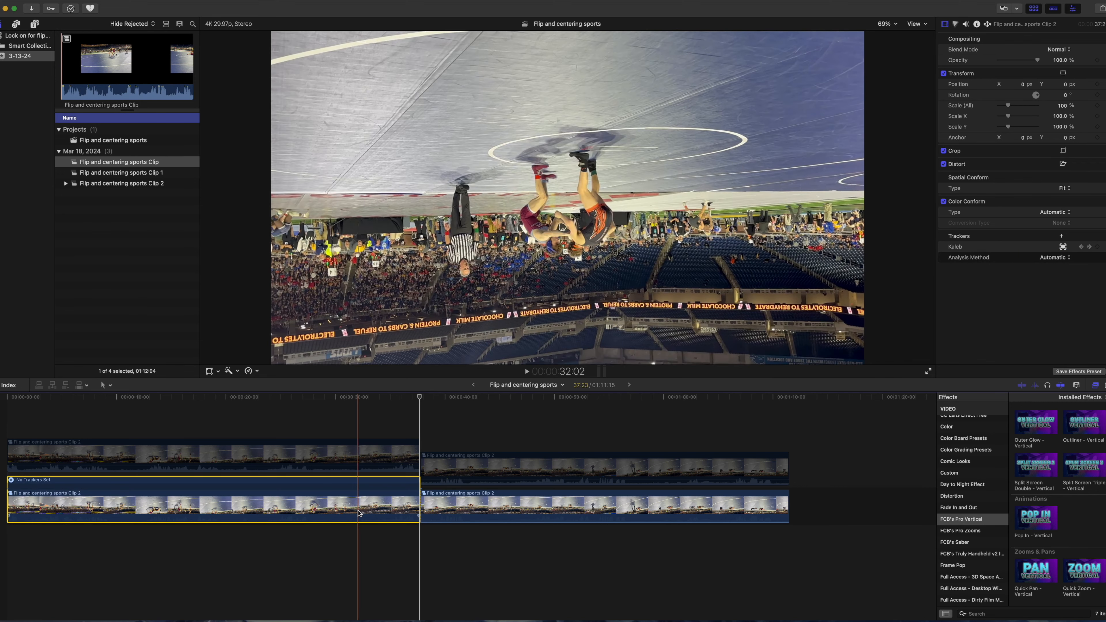
# Step: Move both halves of the disabled duplicate to the end of the main storyline, behind the tracked clips
pyautogui.moveTo(393, 412); pyautogui.dragTo(450, 461)
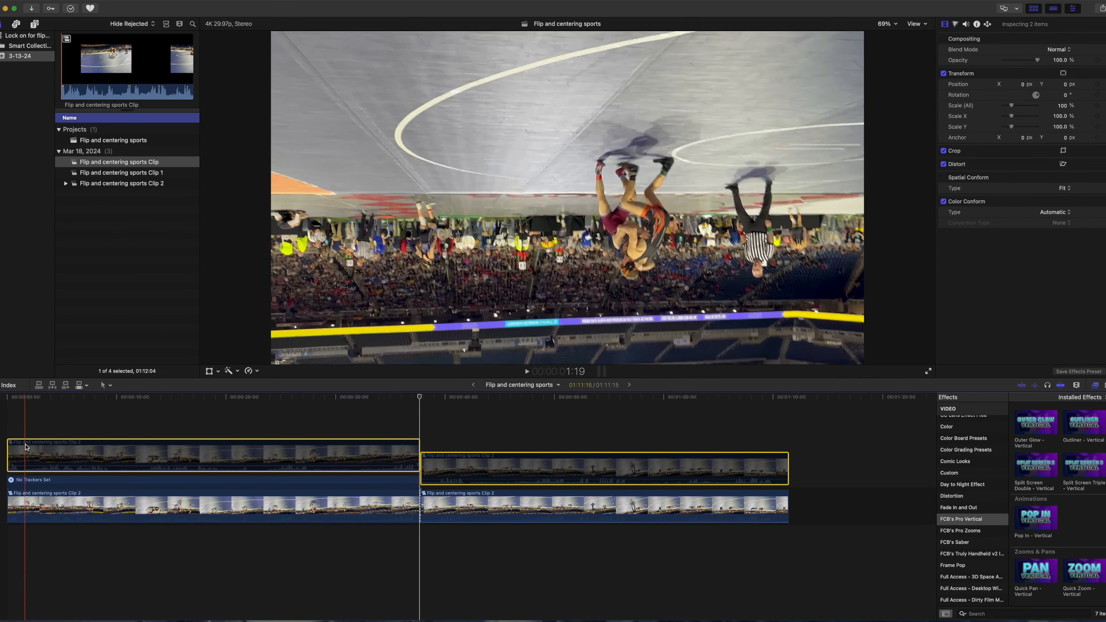
pyautogui.moveTo(26, 445); pyautogui.dragTo(853, 502)
# Step: Add a second object tracker to the clip segment starting at 37:23 and name it after the wrestler with the suffix 2
pyautogui.click(422, 491)
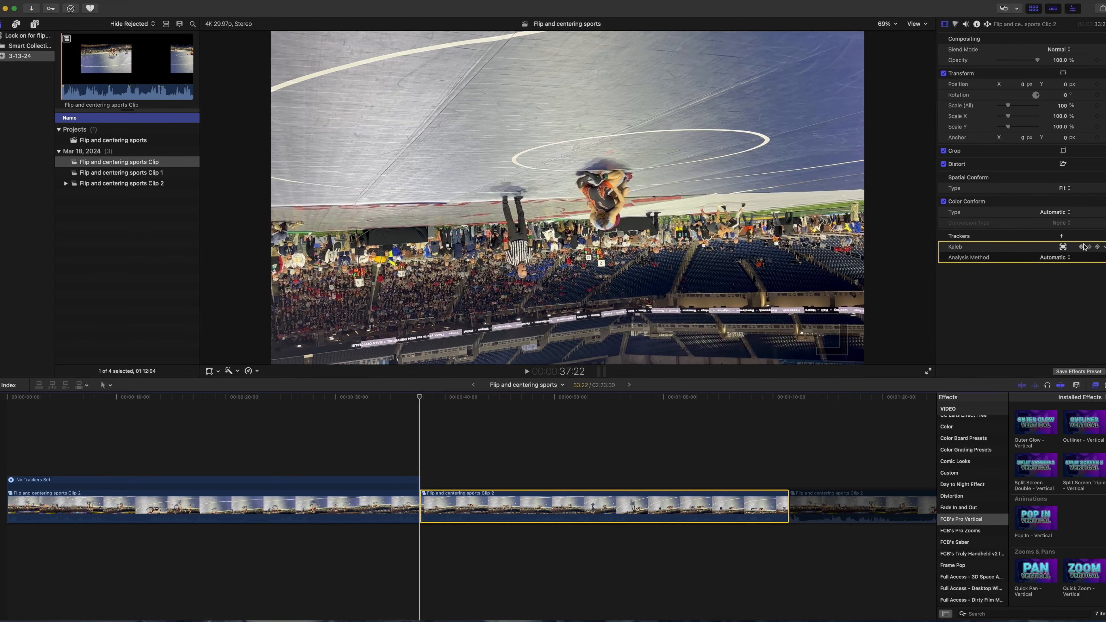
pyautogui.click(1063, 237)
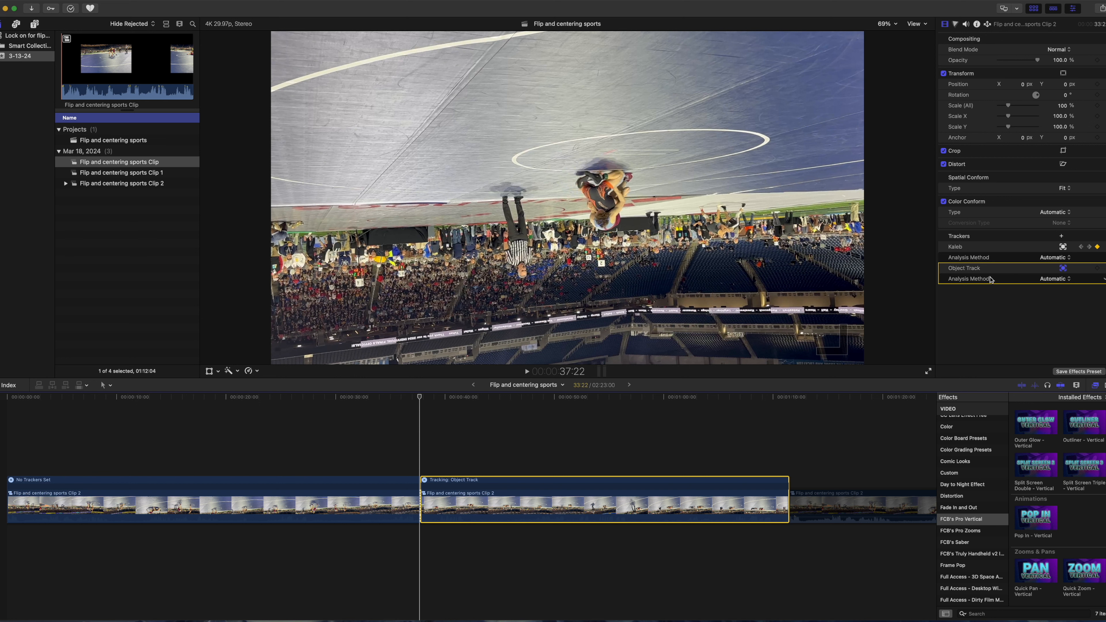
pyautogui.doubleClick(968, 269)
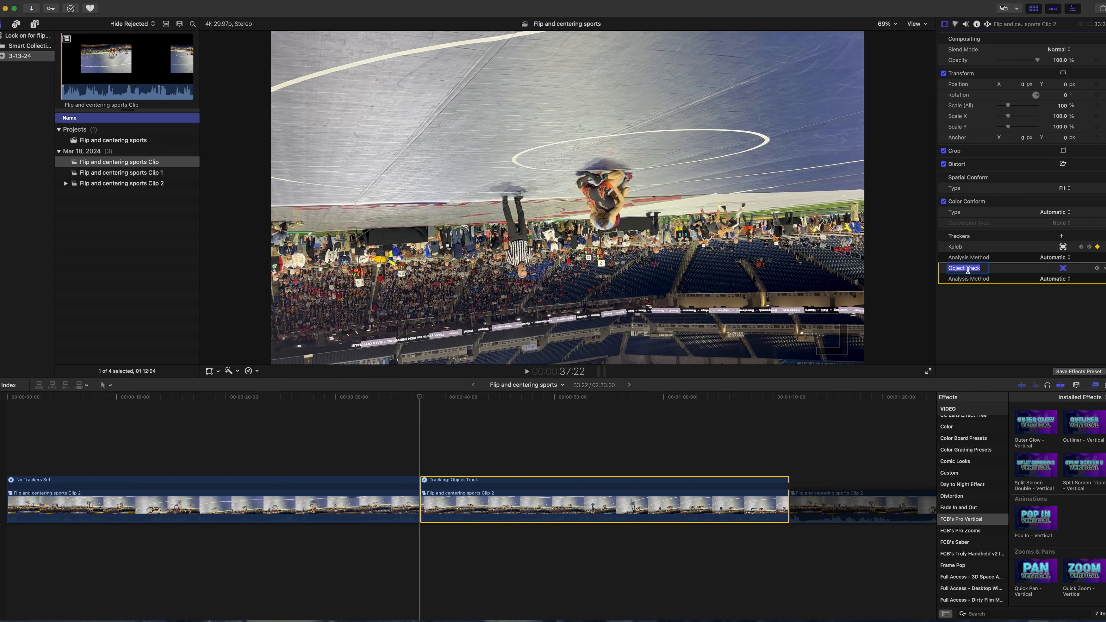
pyautogui.write('Kaleb2')
pyautogui.press('Return')
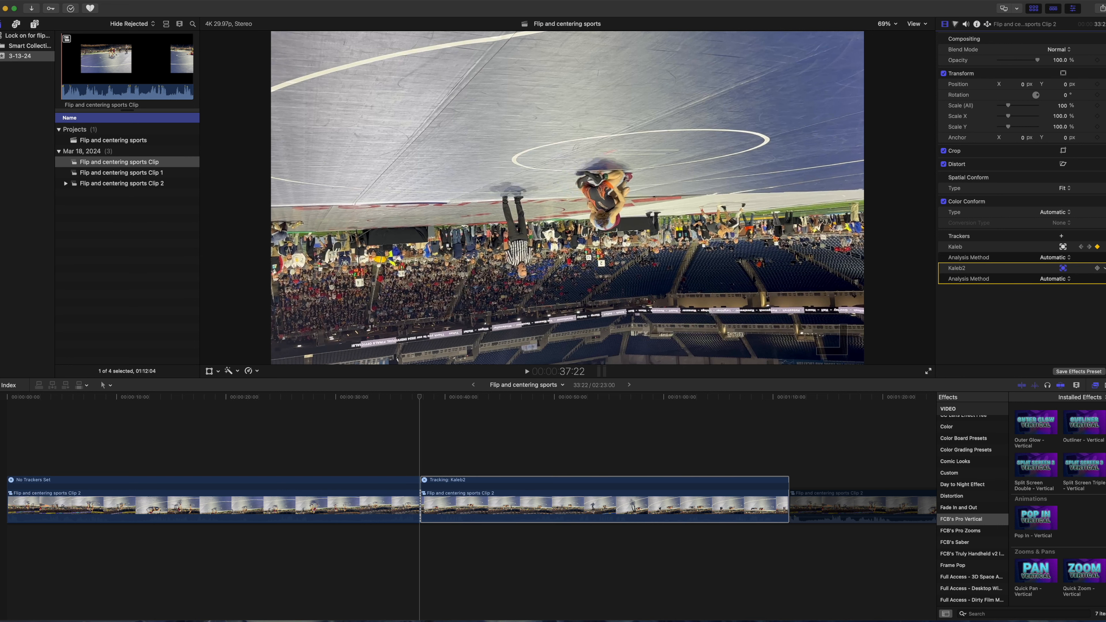
pyautogui.click(958, 272)
# Step: At 43:24, fit the second tracker's grid closely around the wrestler lying stretched out on the mat and analyze the segment
pyautogui.click(486, 446)
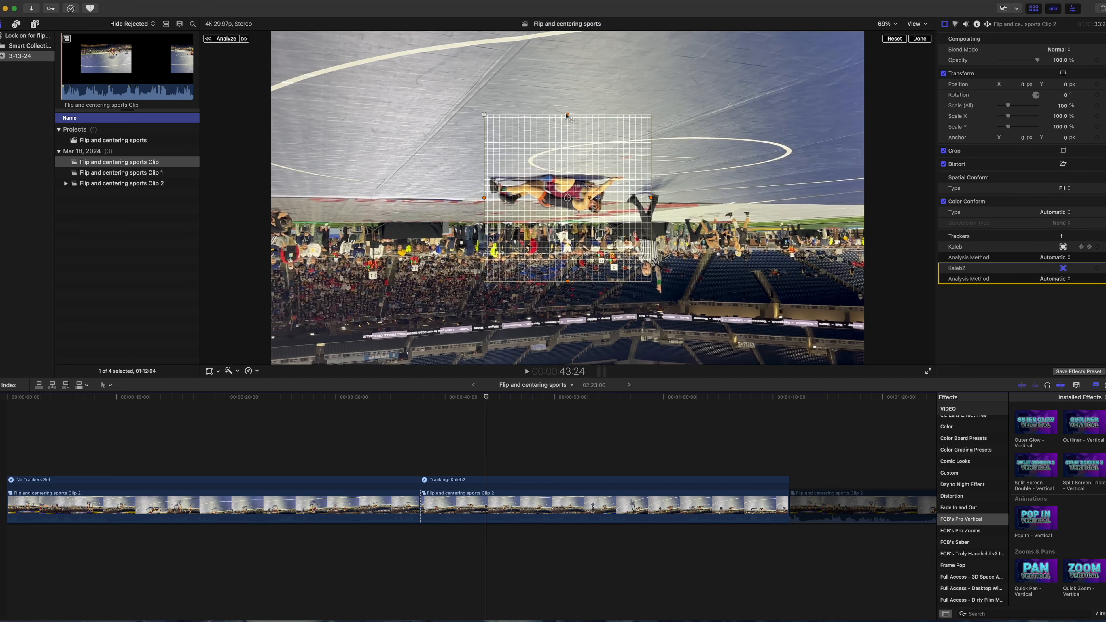
pyautogui.moveTo(568, 115); pyautogui.dragTo(567, 188)
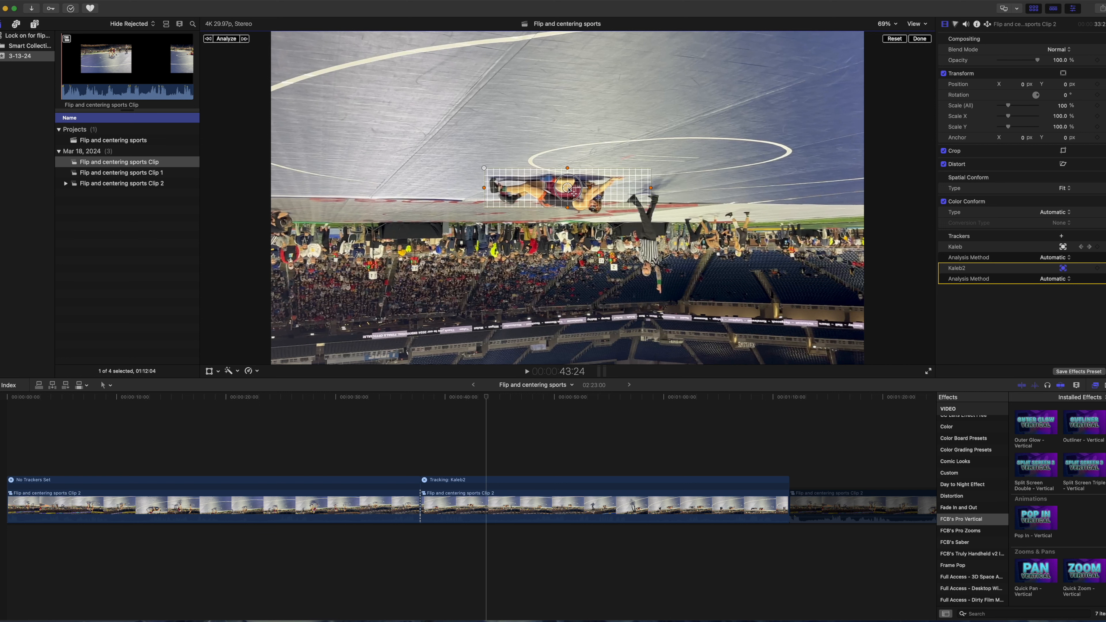
pyautogui.moveTo(643, 188); pyautogui.dragTo(625, 187)
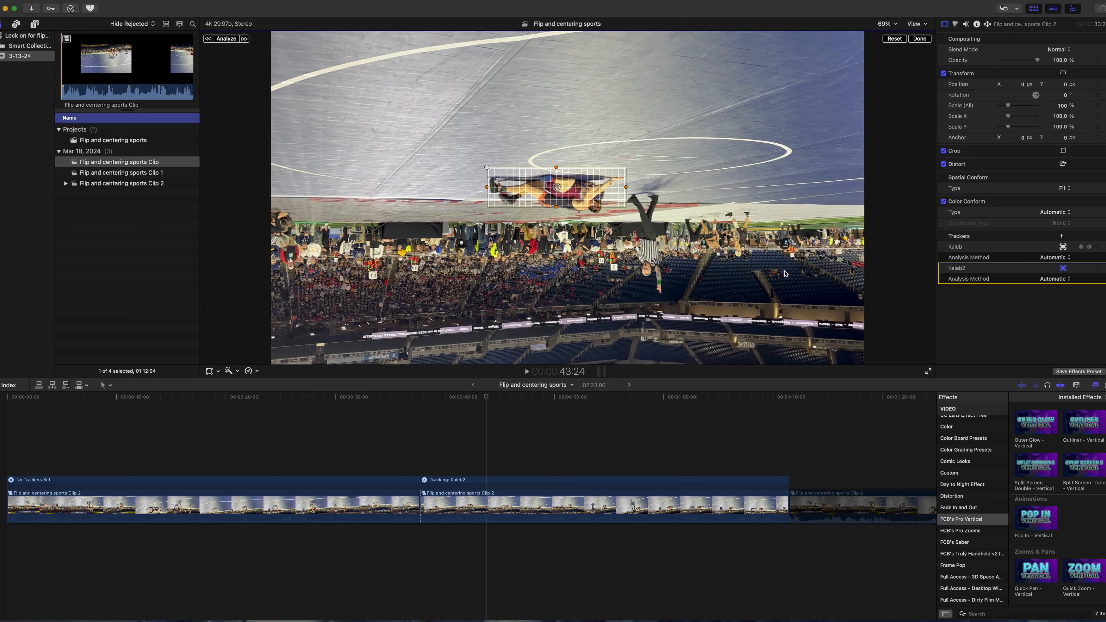
pyautogui.click(231, 41)
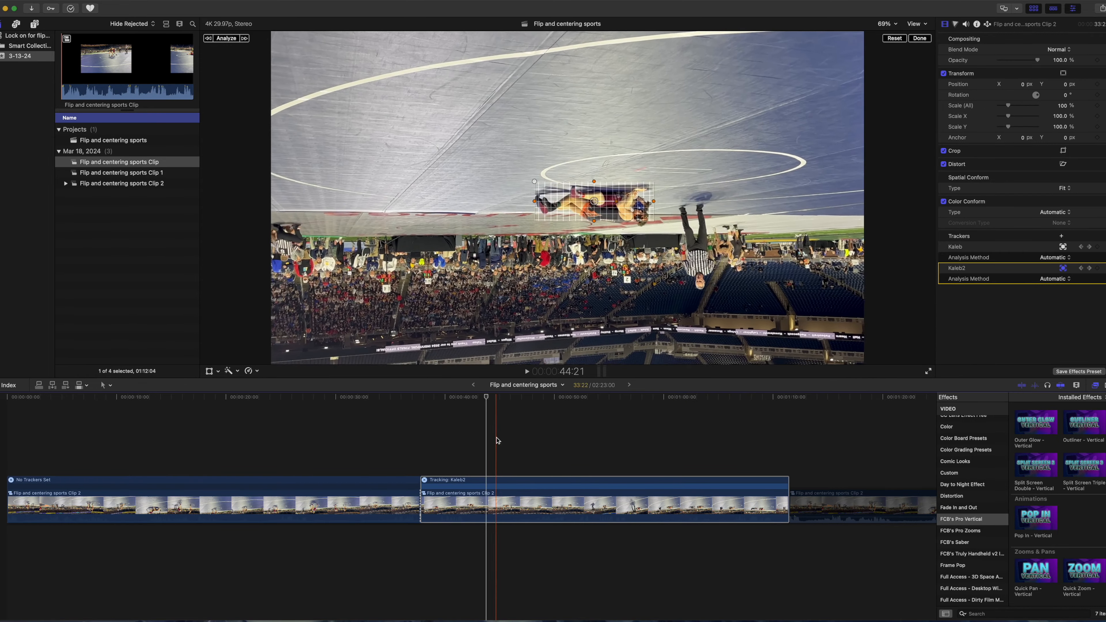
pyautogui.click(919, 39)
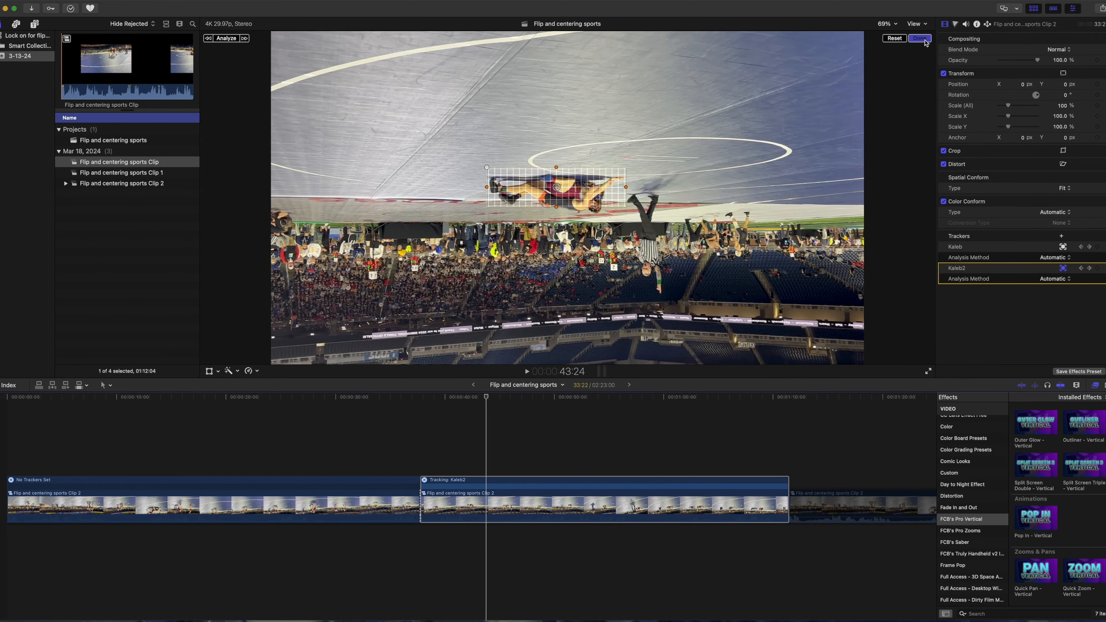
# Step: Stack both duplicate halves above the tracked segments from the start of the timeline and enable them again
pyautogui.hscroll(10, 806, 447)
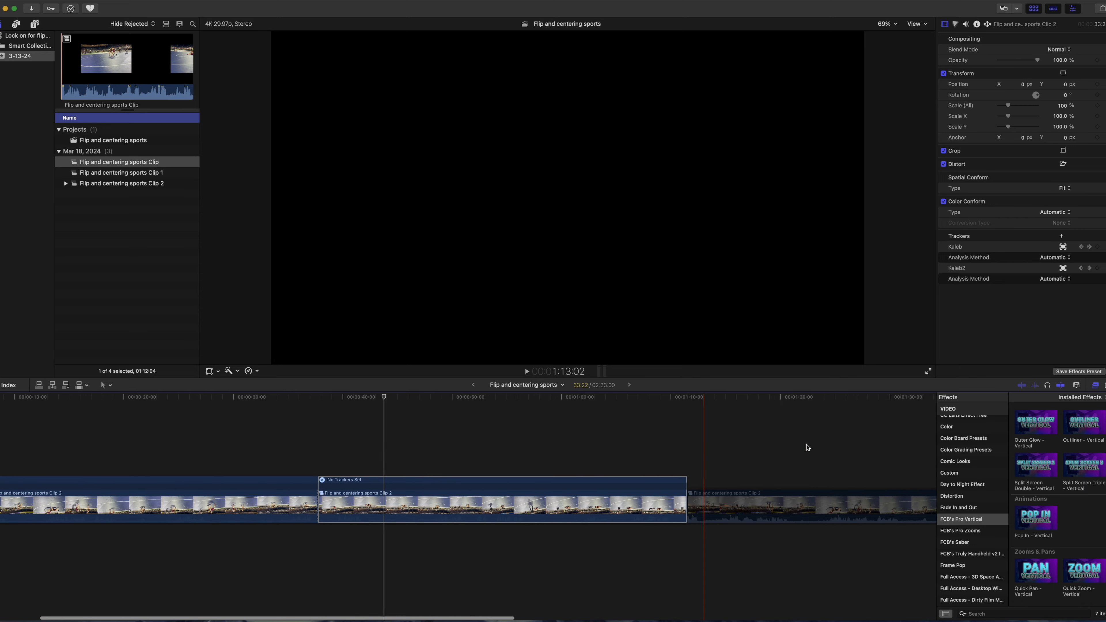
pyautogui.moveTo(772, 454); pyautogui.dragTo(801, 500)
pyautogui.hscroll(-7, 371, 482)
pyautogui.moveTo(657, 498); pyautogui.dragTo(17, 442)
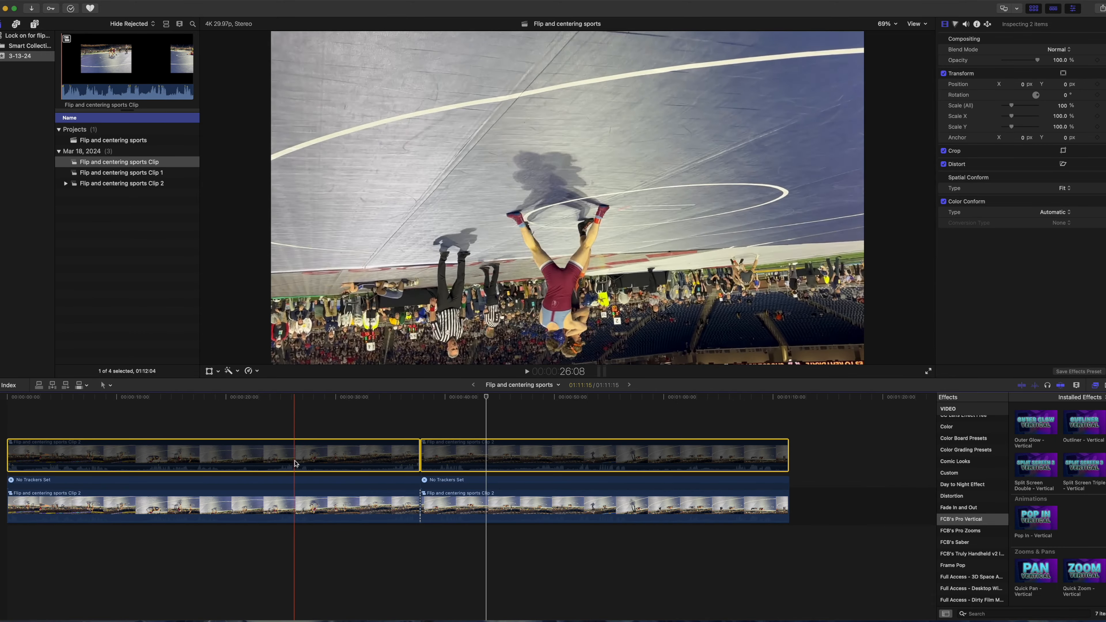
pyautogui.press('v')
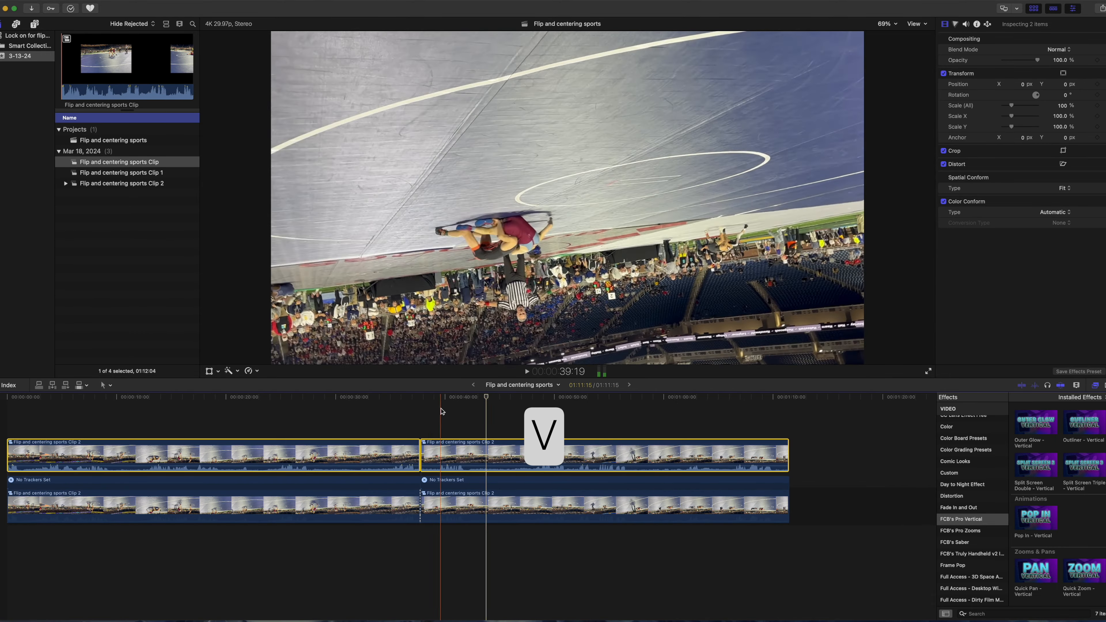
pyautogui.click(422, 410)
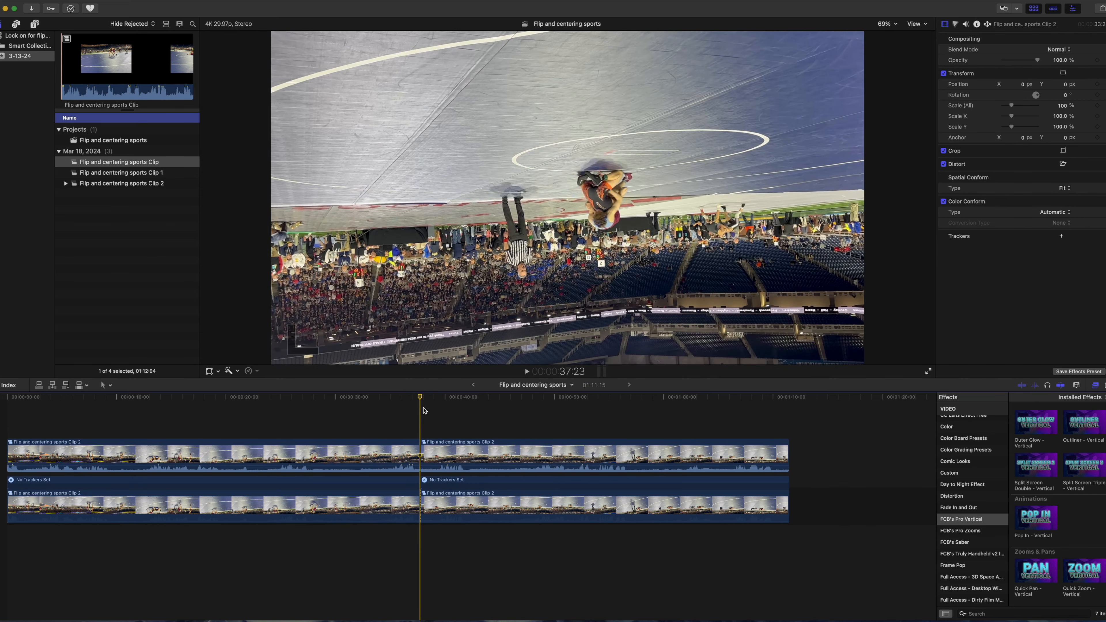